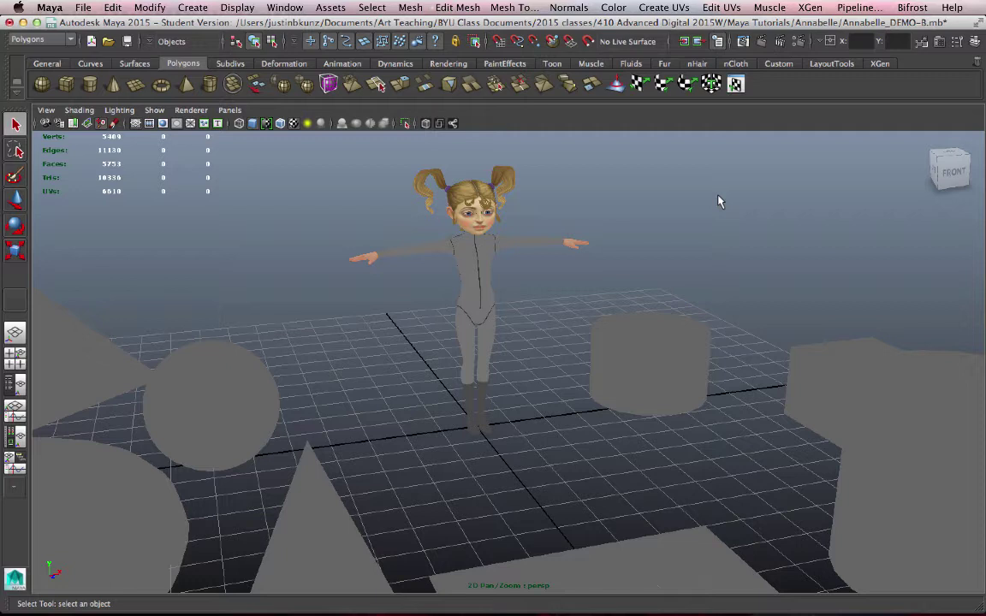
# Step: Pan, orbit and zoom the perspective camera in on the Annabelle character among the grey primitives
pyautogui.keyDown('alt'); pyautogui.moveTo(719, 202); pyautogui.dragTo(624, 215); pyautogui.keyUp('alt')
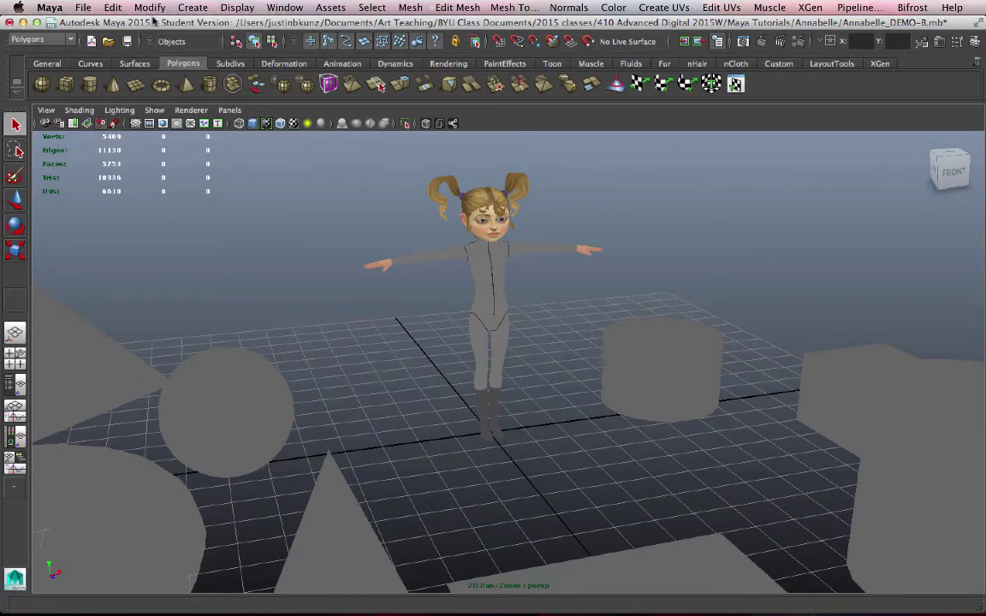
pyautogui.moveTo(351, 276)
pyautogui.keyDown('alt'); pyautogui.mouseDown()
pyautogui.moveTo(341, 259)
pyautogui.moveTo(325, 275)
pyautogui.mouseUp(); pyautogui.keyUp('alt')
pyautogui.keyDown('alt'); pyautogui.moveTo(324, 277); pyautogui.dragTo(363, 265, button='middle'); pyautogui.keyUp('alt')
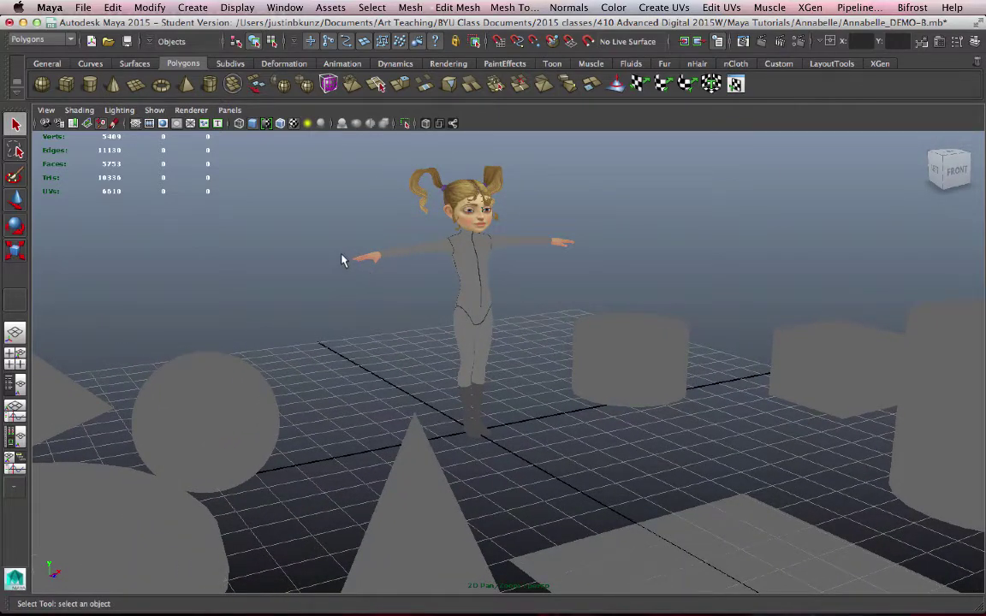
pyautogui.keyDown('alt'); pyautogui.moveTo(297, 274); pyautogui.dragTo(380, 324, button='right'); pyautogui.keyUp('alt')
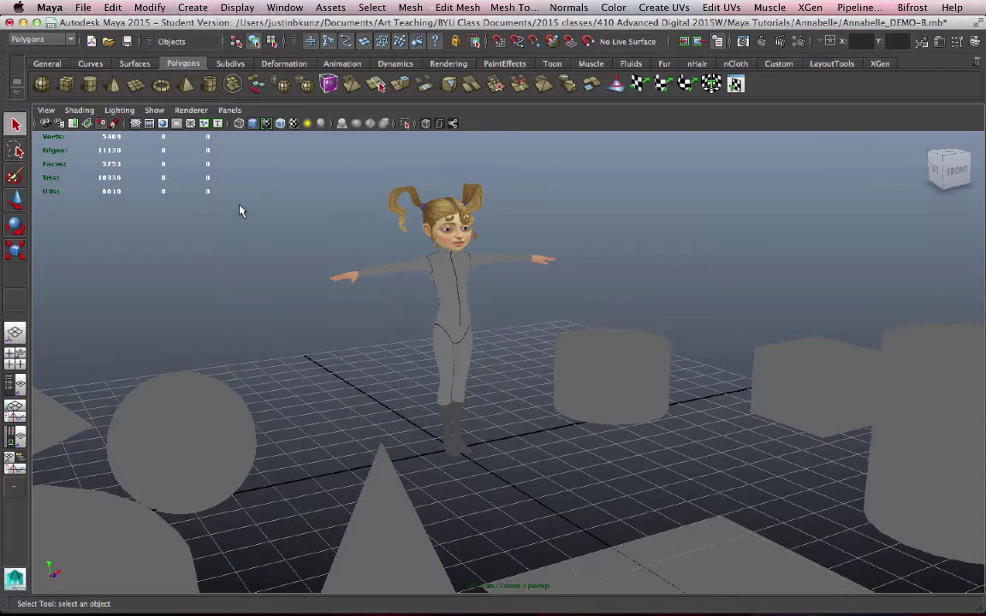
# Step: Switch Maya to full screen from the Maya menu, then browse the menus and close them
pyautogui.click(83, 7)
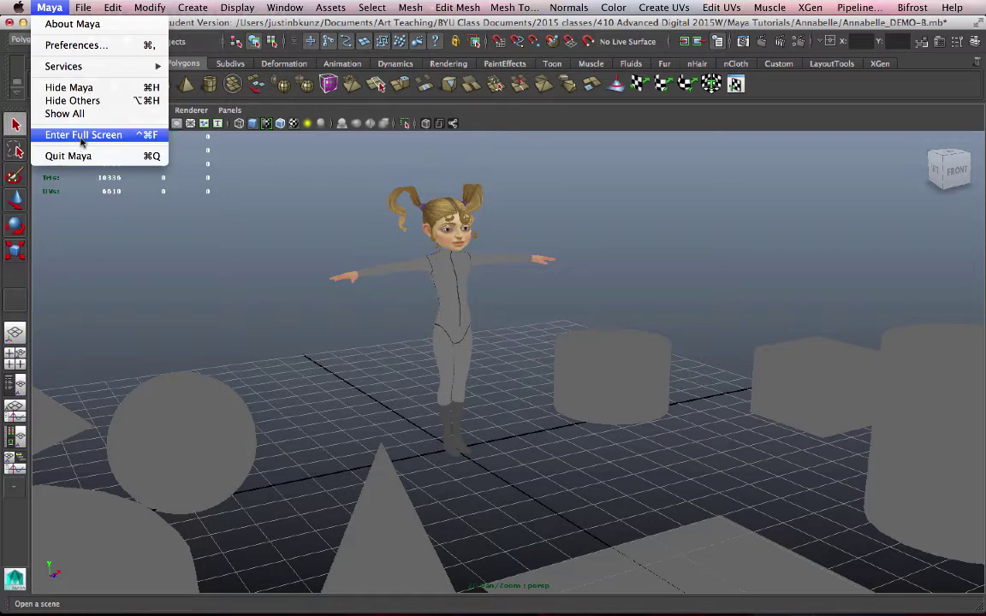
pyautogui.click(82, 137)
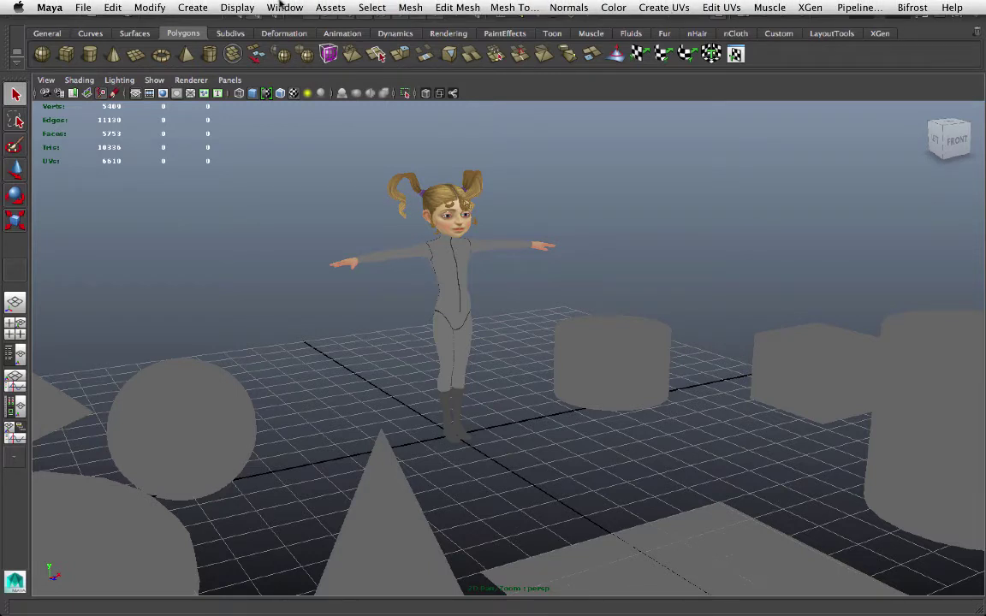
pyautogui.click(83, 7)
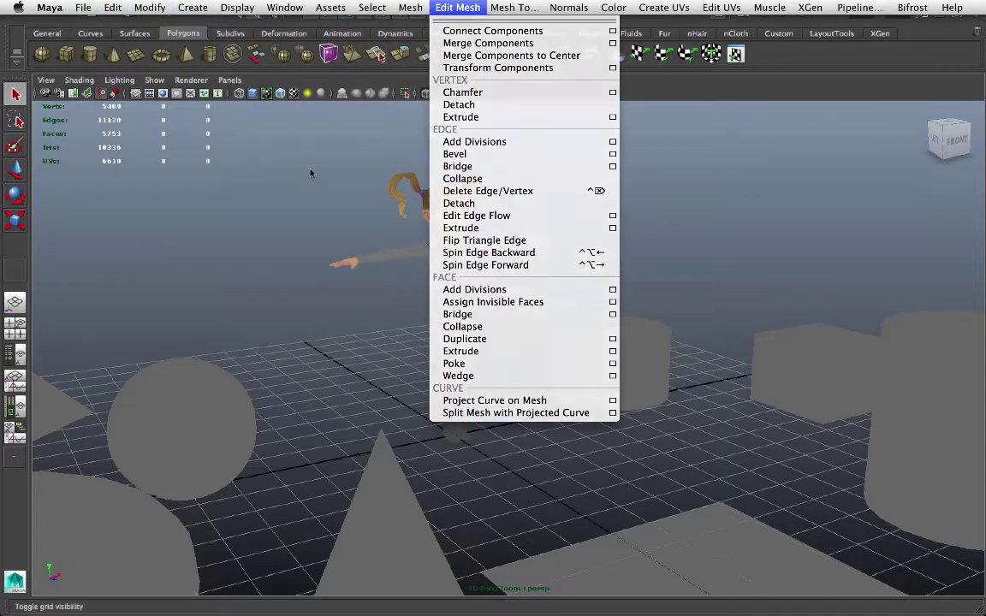
pyautogui.click(311, 174)
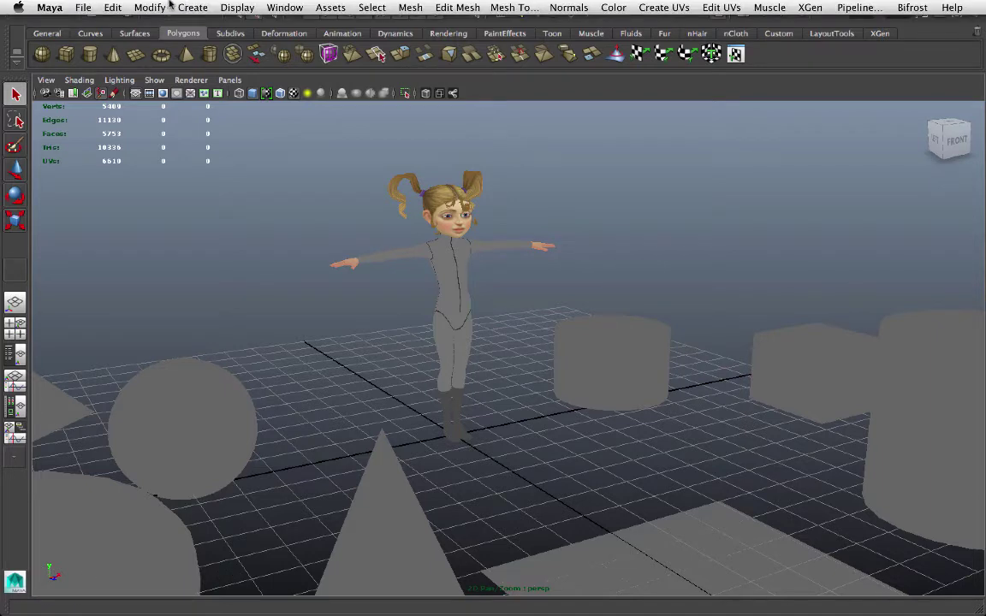
# Step: Tear off Display > UI Elements as a floating window, nudge it aside and enable the help line
pyautogui.click(234, 6)
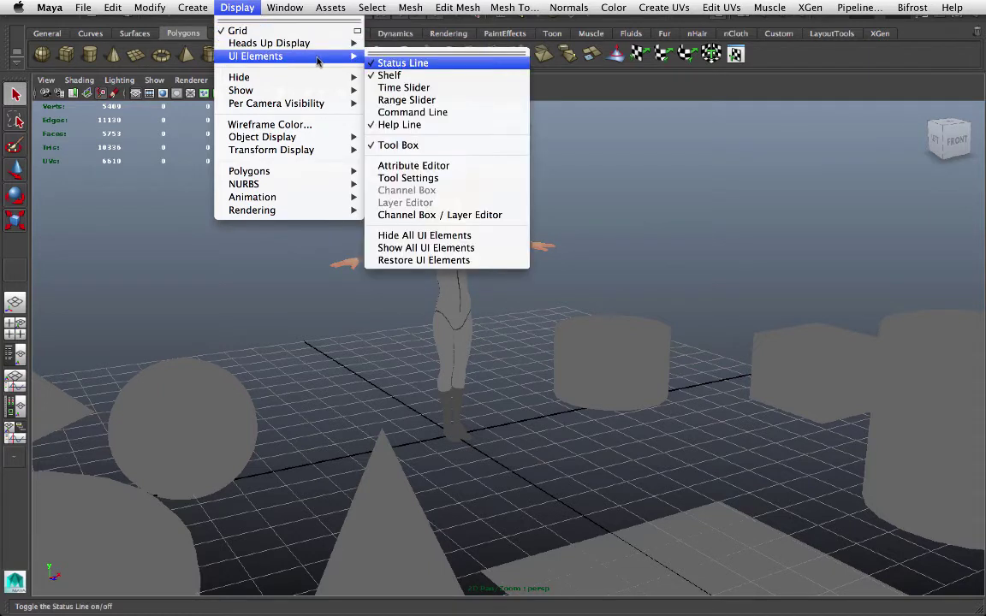
pyautogui.moveTo(255, 55)
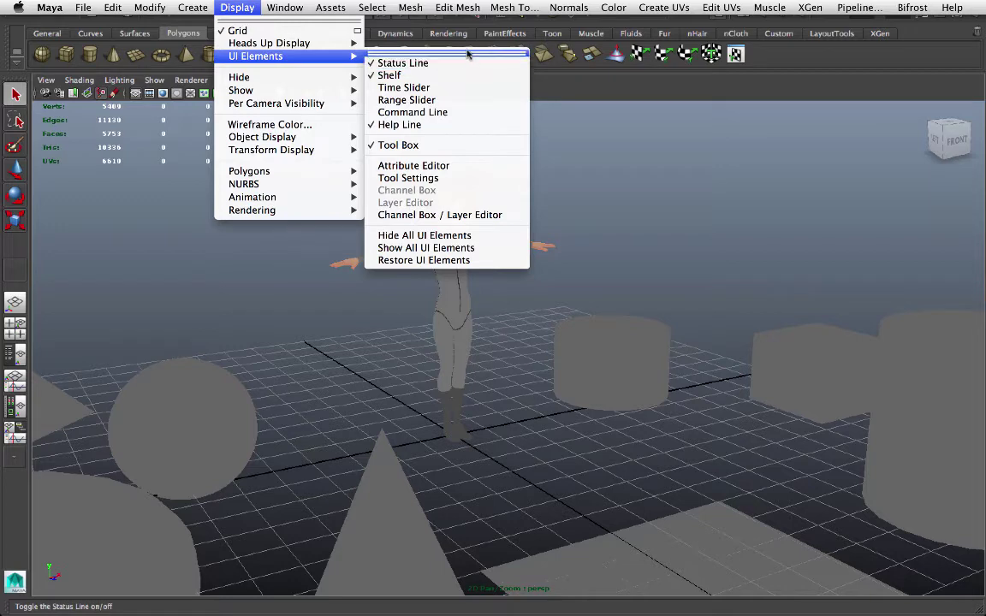
pyautogui.click(428, 54)
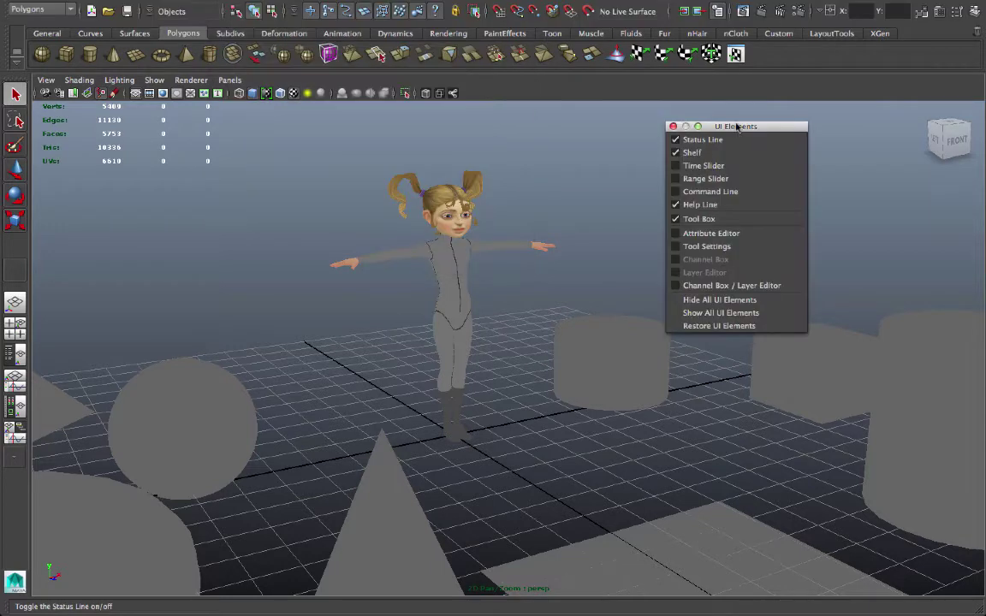
pyautogui.moveTo(736, 126); pyautogui.dragTo(721, 125)
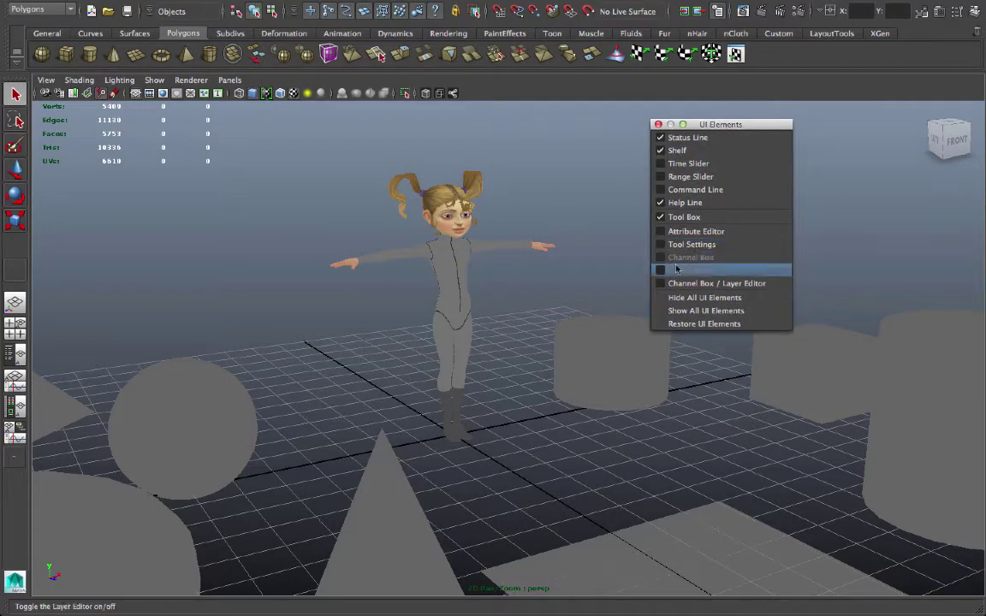
pyautogui.click(659, 202)
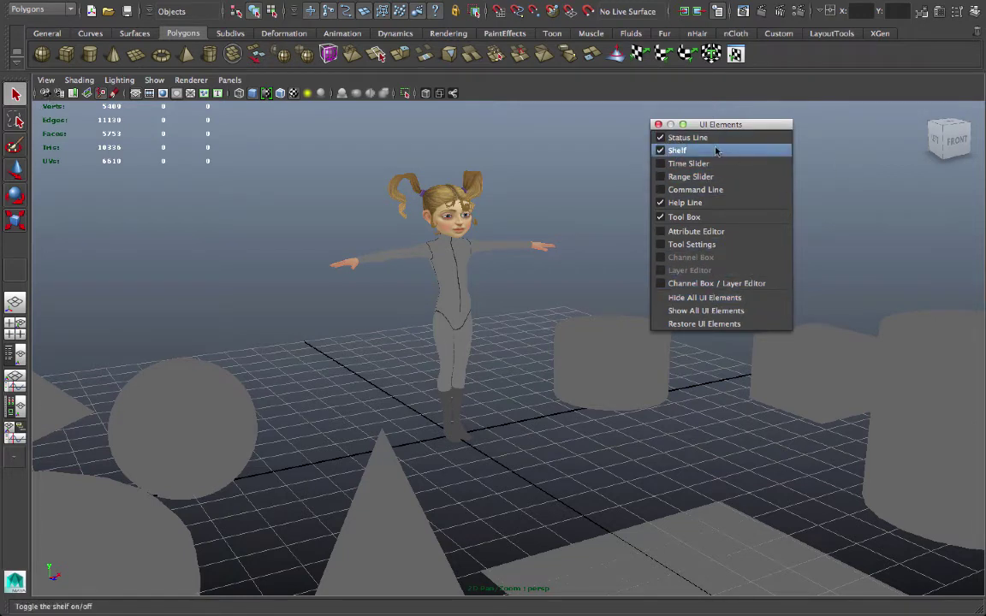
# Step: Uncheck Status Line, Shelf, Help Line and Tool Box, then re-enable Status Line and Shelf
pyautogui.click(662, 139)
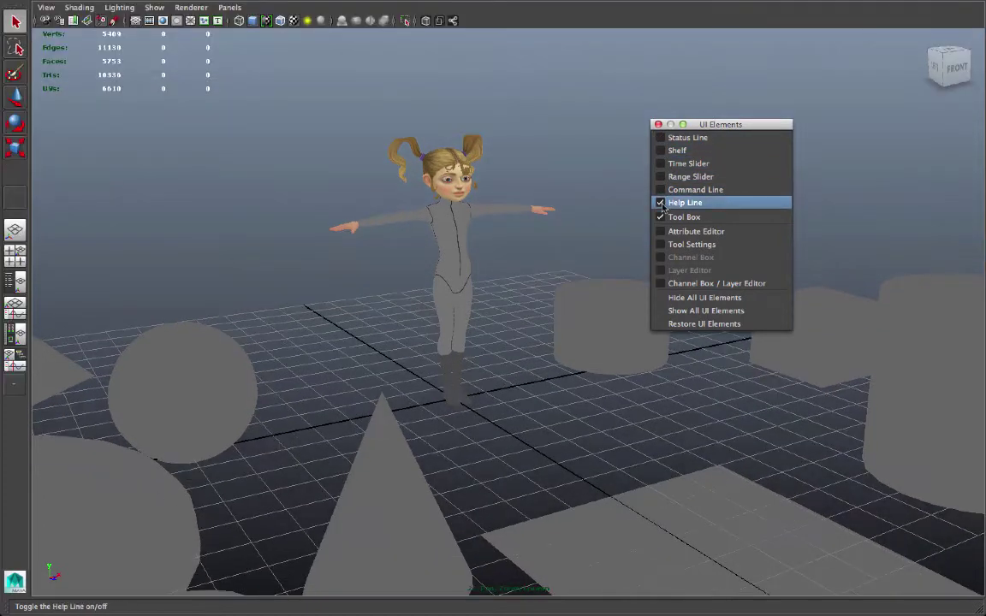
pyautogui.click(661, 203)
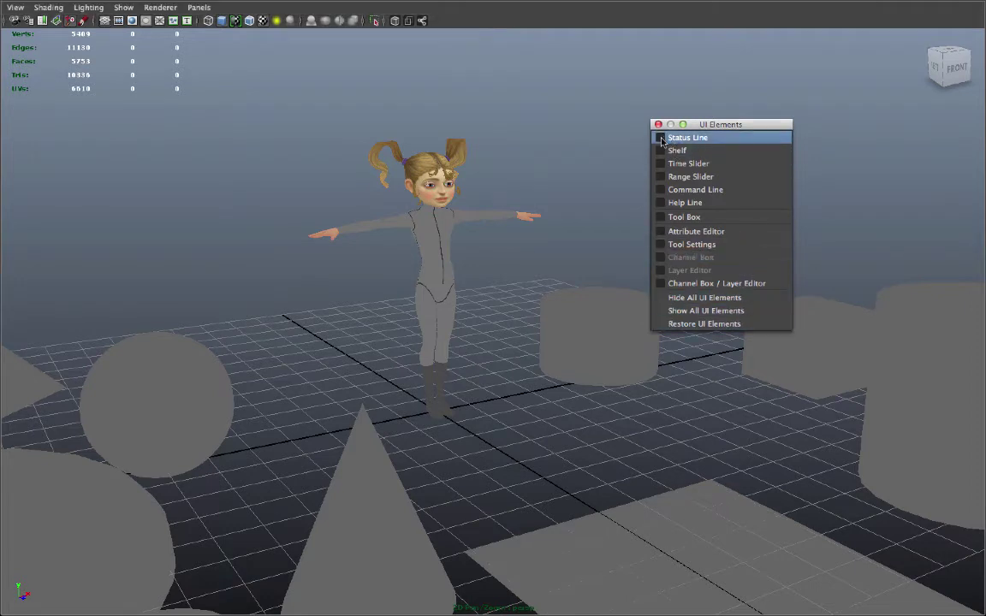
pyautogui.click(661, 138)
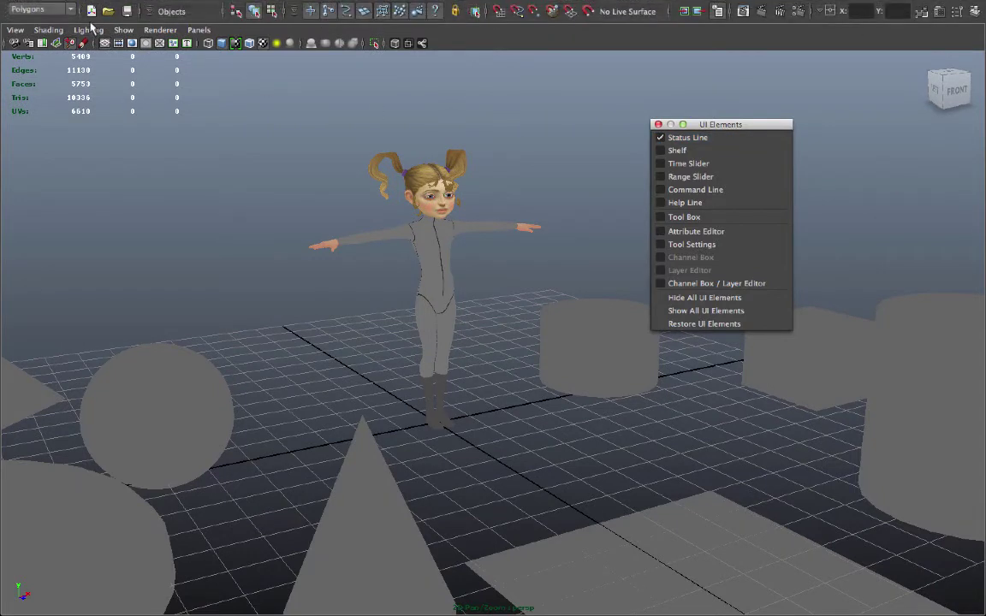
pyautogui.click(662, 156)
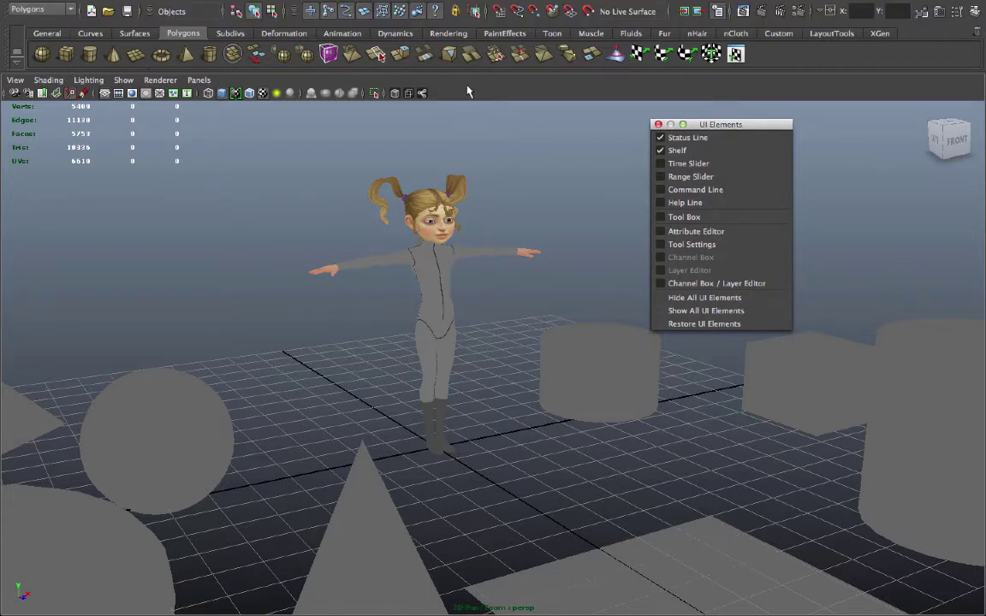
# Step: Try out the time and range sliders, shifting playback to frames 25–48 and back to 1–24, then hide both
pyautogui.click(661, 163)
pyautogui.click(563, 597)
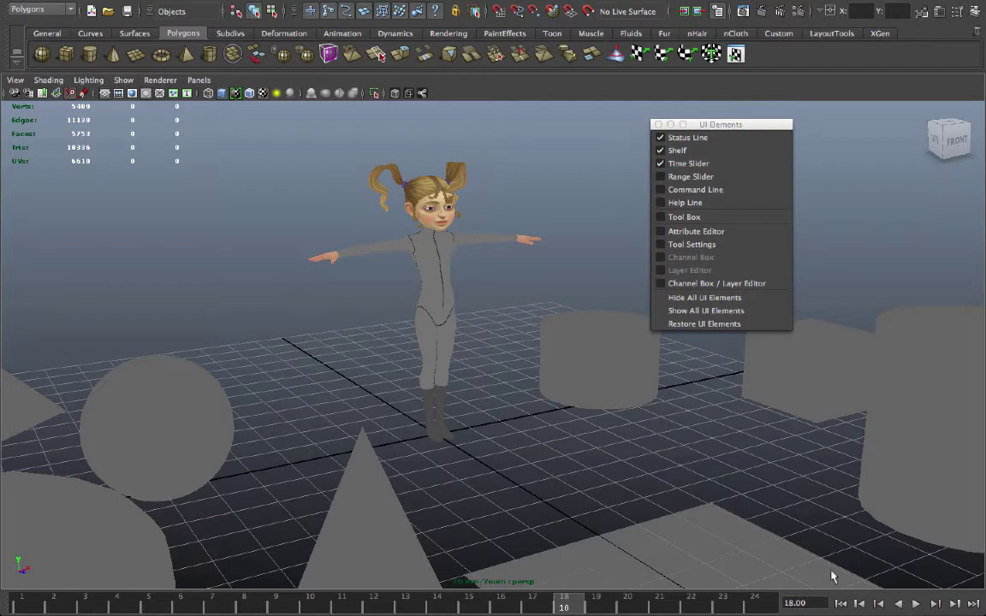
pyautogui.click(661, 165)
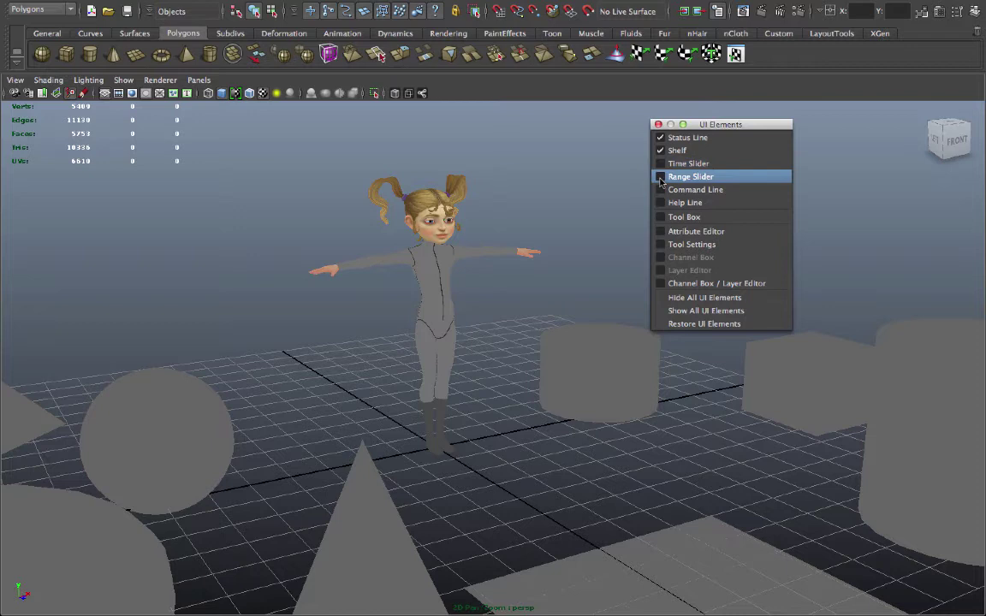
pyautogui.click(661, 177)
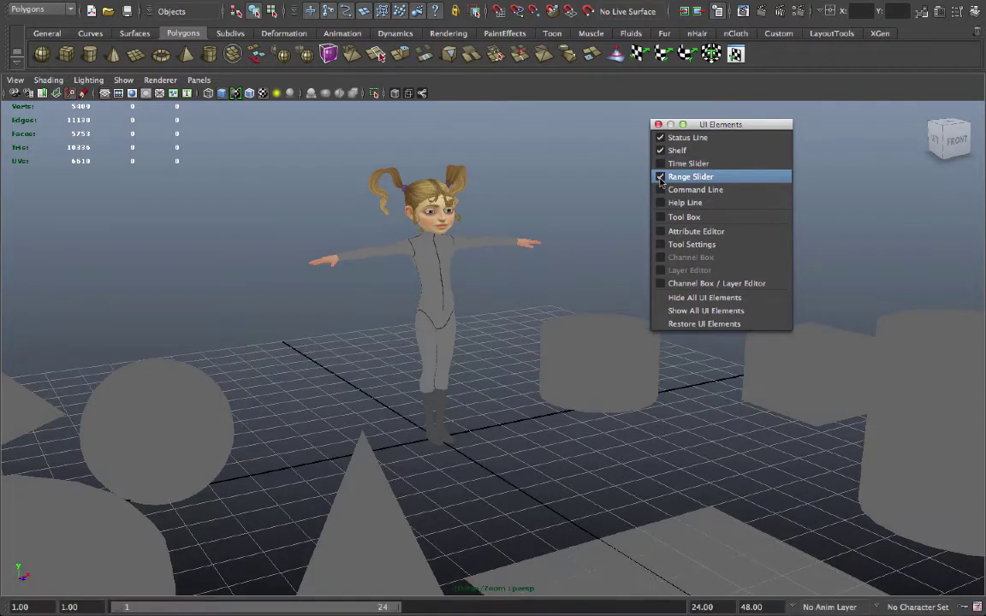
pyautogui.moveTo(309, 608); pyautogui.dragTo(544, 609)
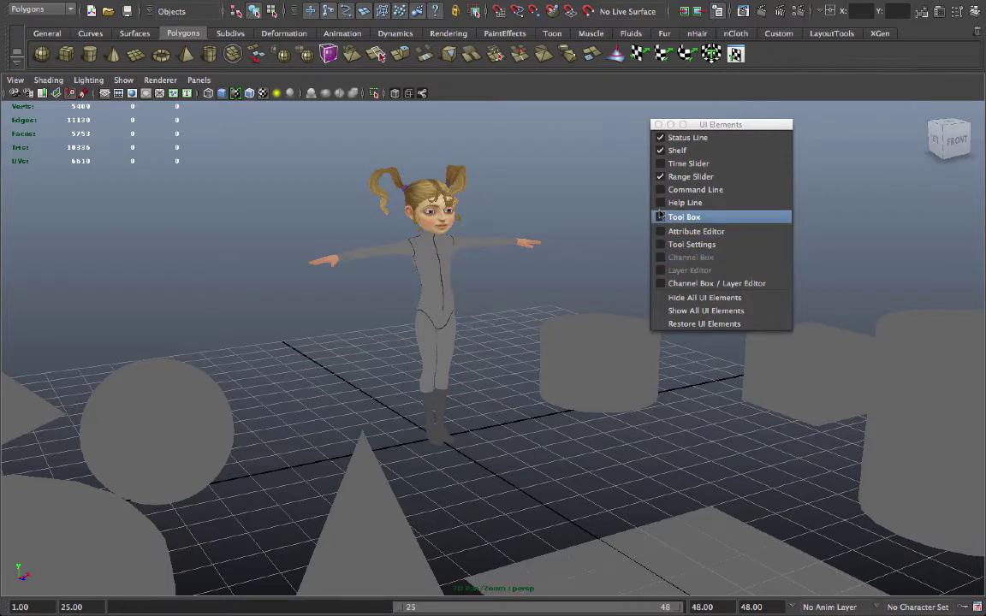
pyautogui.click(685, 163)
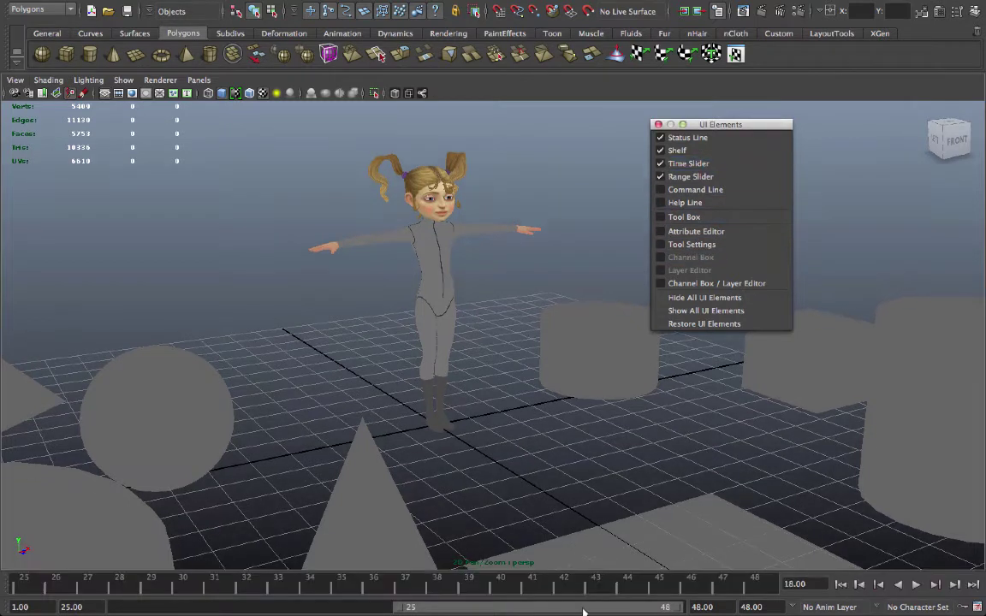
pyautogui.moveTo(542, 608)
pyautogui.mouseDown()
pyautogui.moveTo(255, 608)
pyautogui.moveTo(523, 608)
pyautogui.mouseUp()
pyautogui.click(660, 176)
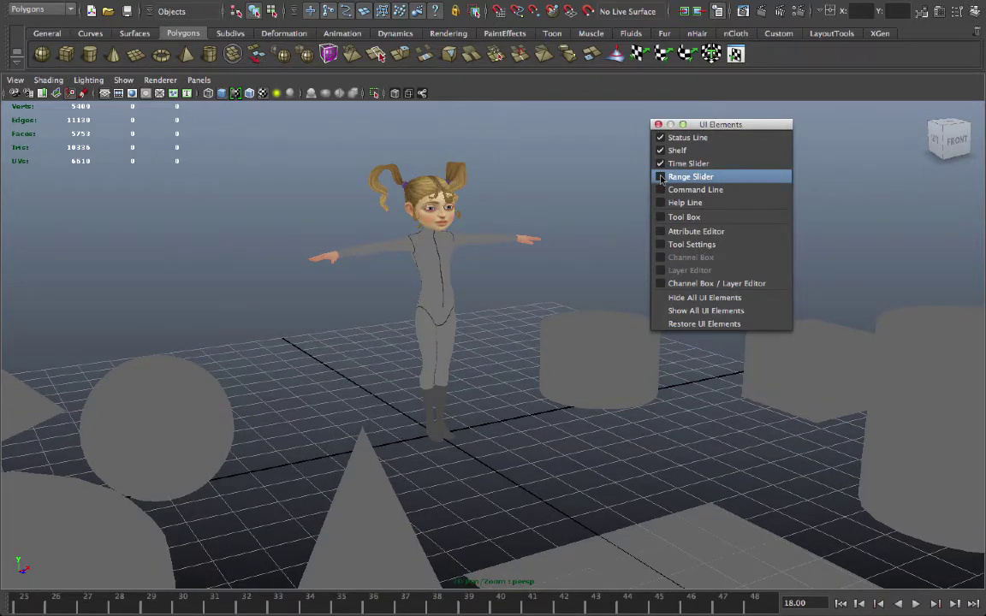
pyautogui.click(661, 163)
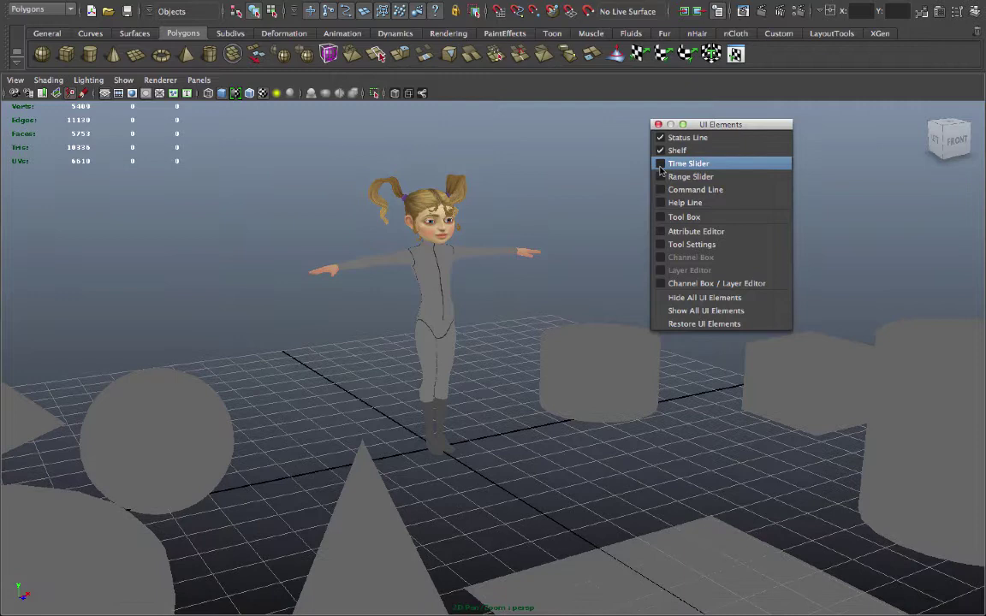
# Step: Show the help line in place of the command line and return focus to the viewport
pyautogui.click(661, 189)
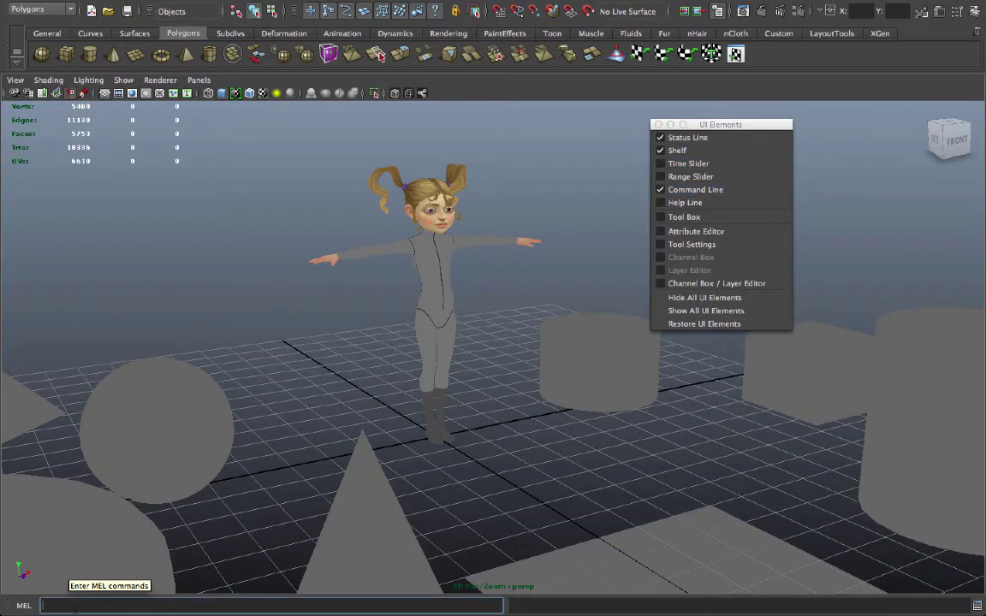
pyautogui.click(660, 190)
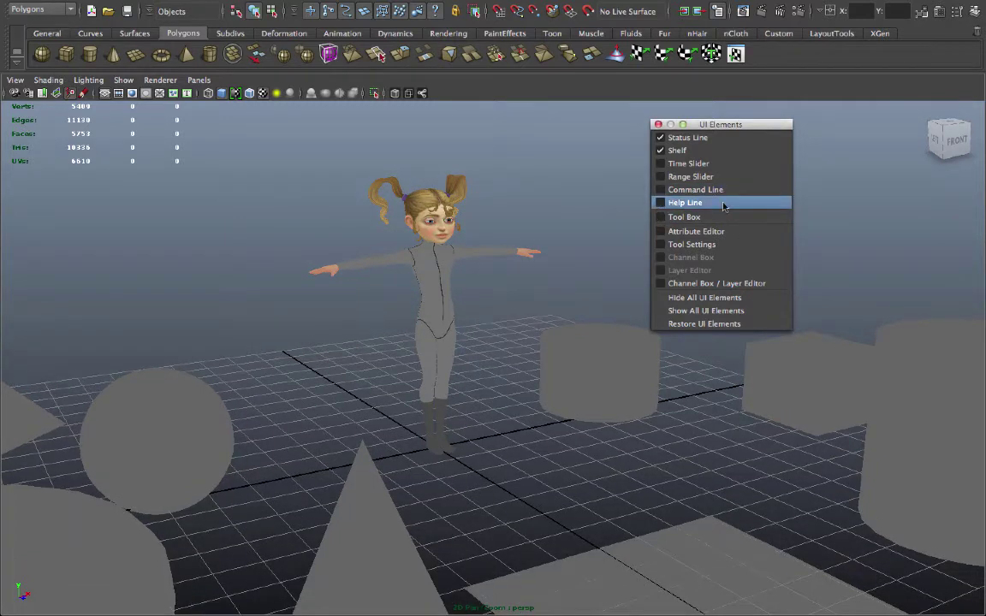
pyautogui.click(144, 467)
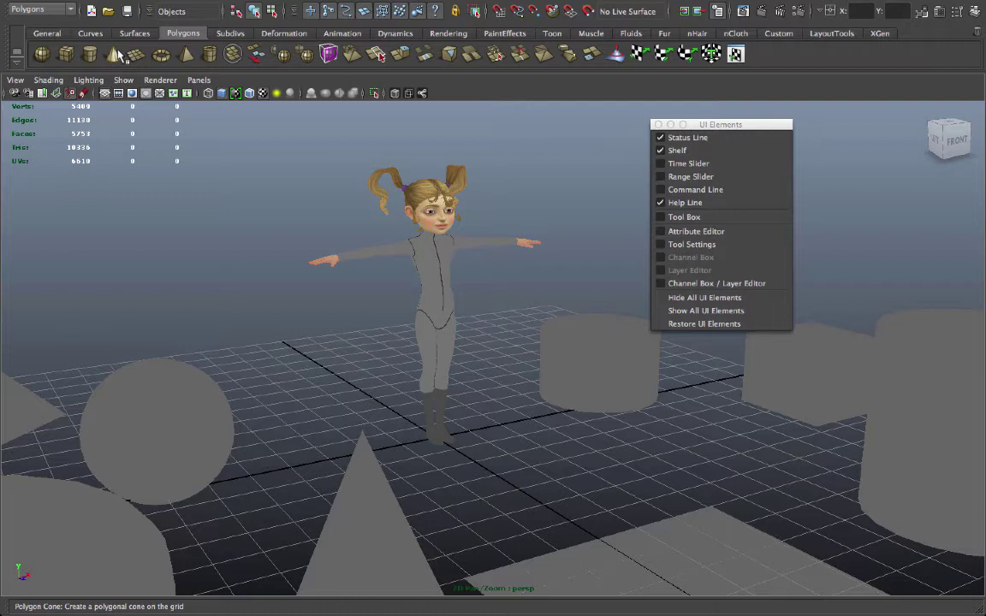
# Step: Enable Tool Box and Channel Box / Layer Editor, briefly showing then hiding Attribute Editor and Tool Settings
pyautogui.click(685, 216)
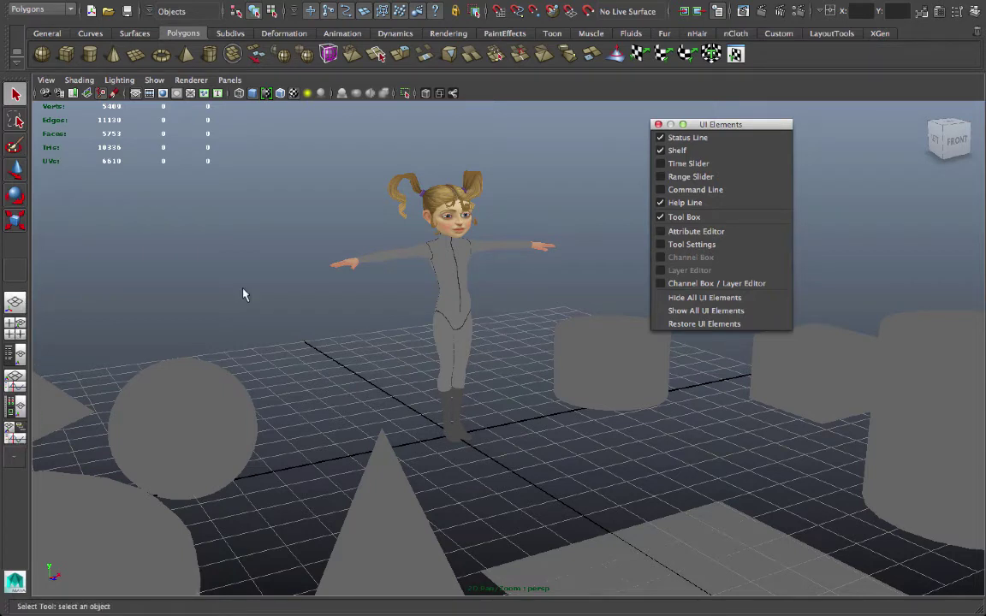
pyautogui.click(678, 232)
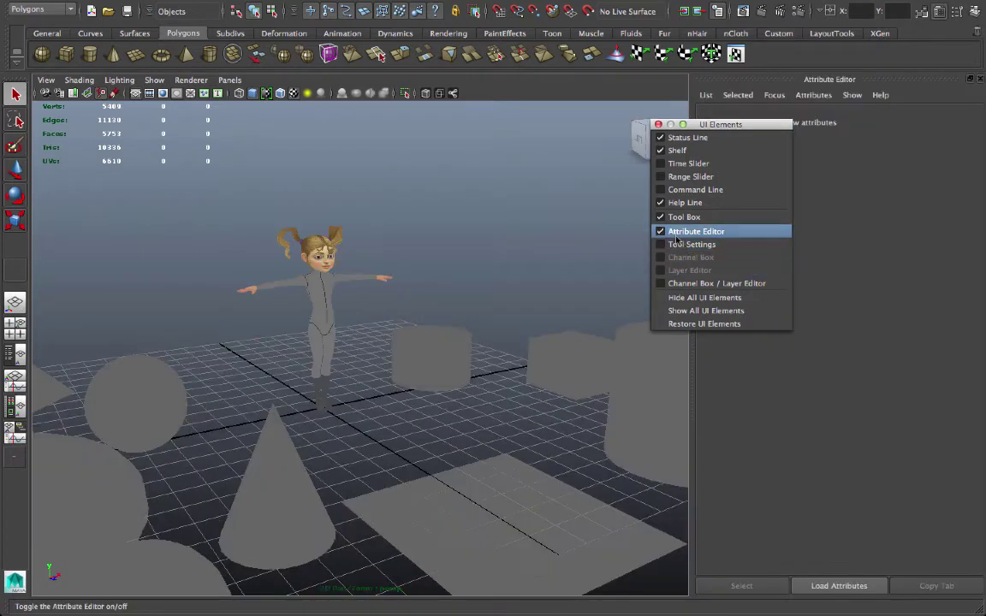
pyautogui.click(678, 245)
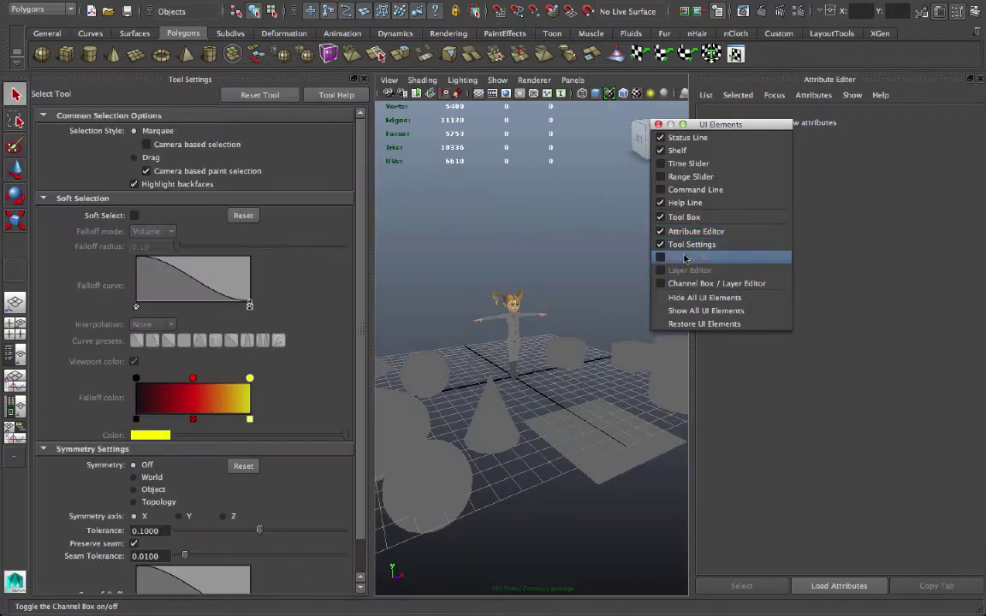
pyautogui.click(705, 286)
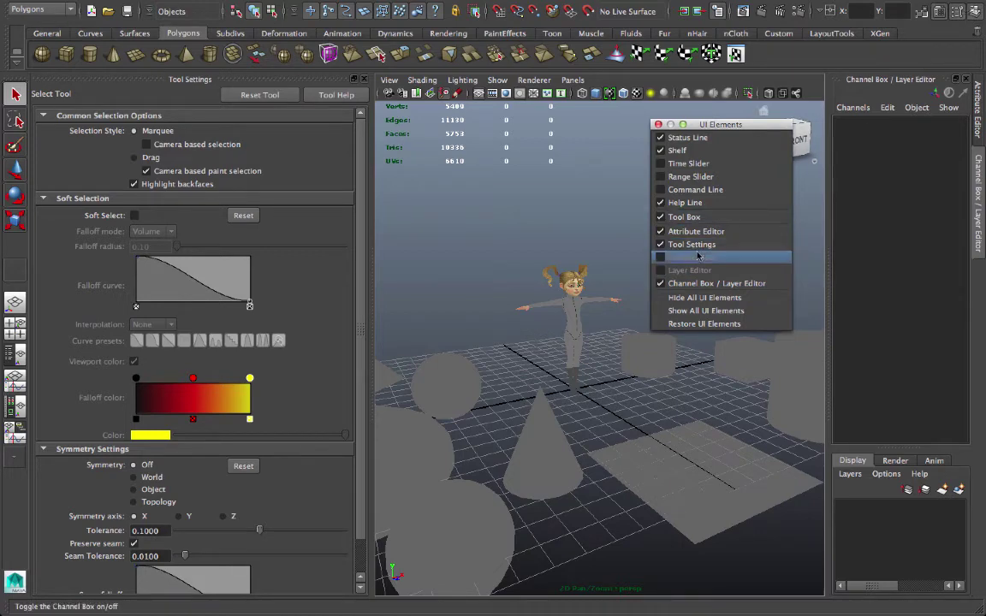
pyautogui.click(659, 232)
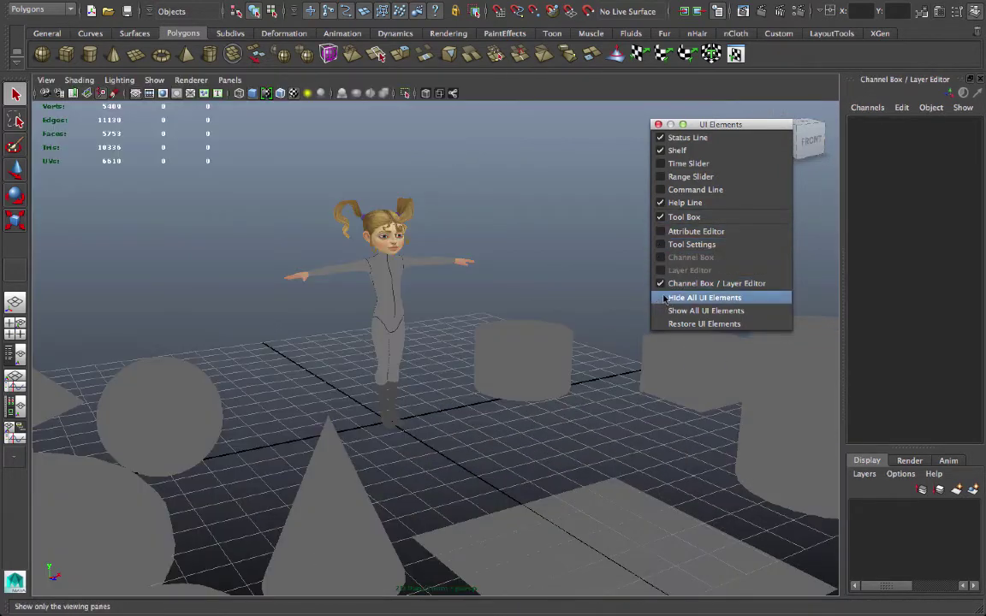
# Step: Close the Channel Box / Layer Editor, then use Hide All, Show All and Restore UI Elements
pyautogui.click(659, 283)
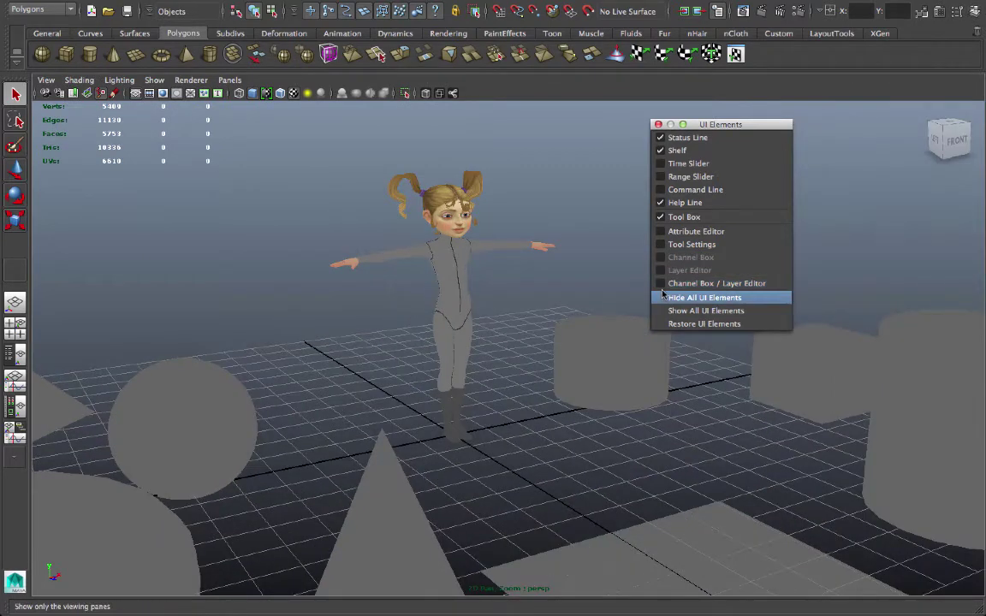
pyautogui.click(740, 299)
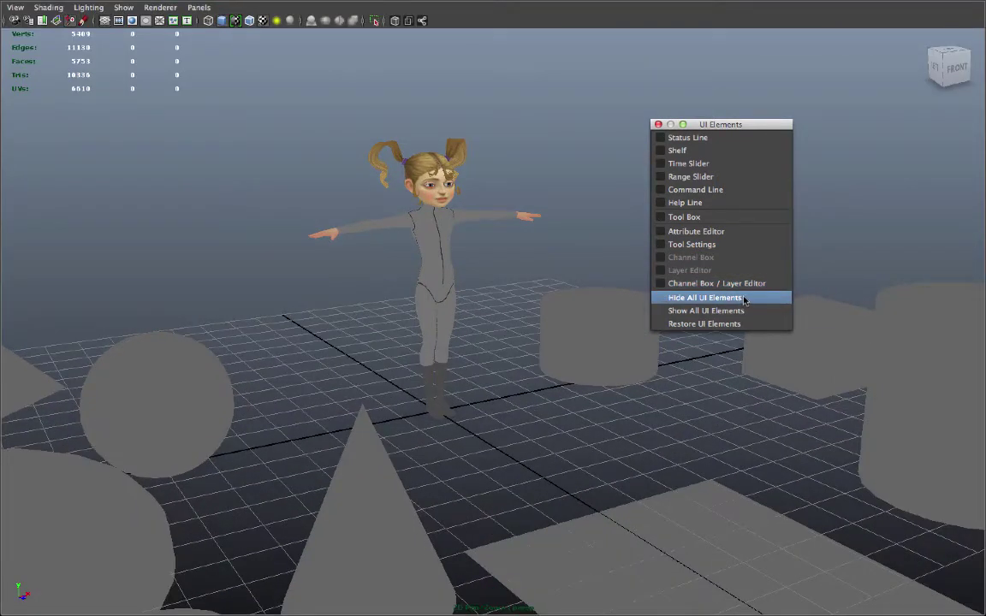
pyautogui.click(746, 312)
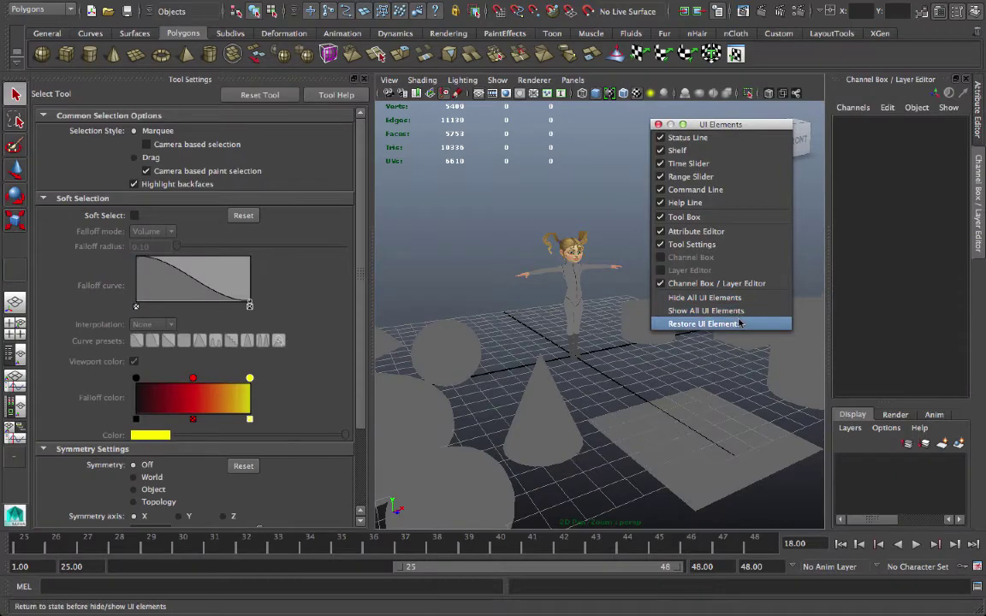
pyautogui.click(741, 324)
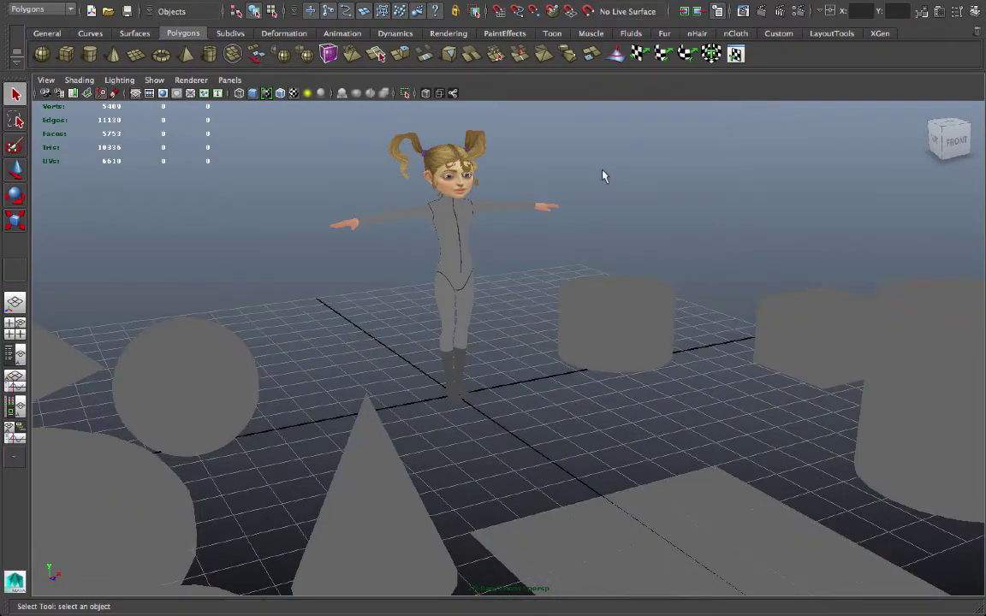
# Step: Re-frame the scene with orbit and dolly, then turn Display > Grid off and back on
pyautogui.moveTo(643, 197)
pyautogui.keyDown('alt'); pyautogui.mouseDown()
pyautogui.moveTo(475, 202)
pyautogui.moveTo(481, 194)
pyautogui.mouseUp(); pyautogui.keyUp('alt')
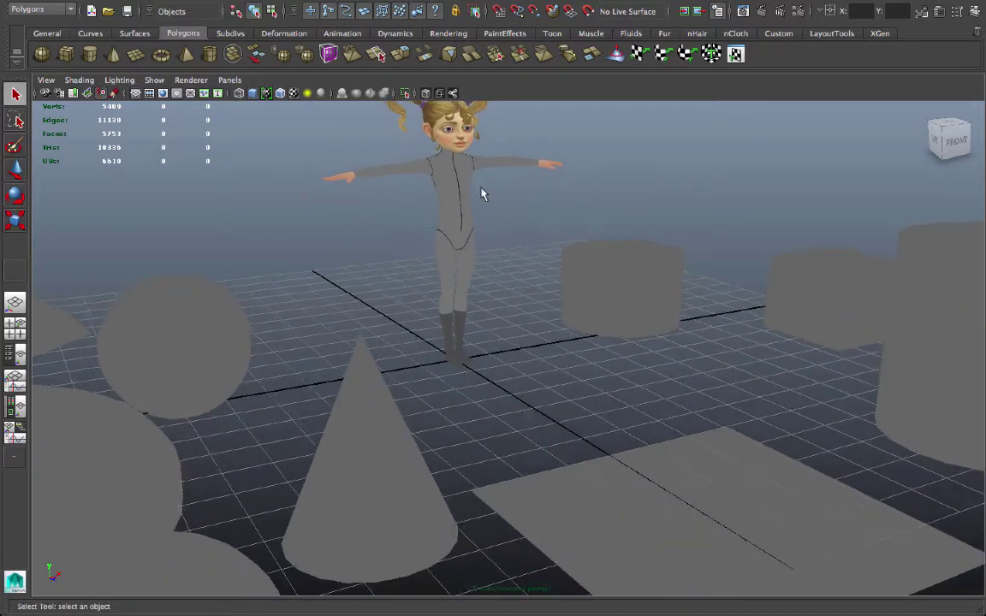
pyautogui.moveTo(482, 195)
pyautogui.keyDown('alt'); pyautogui.mouseDown(button='right')
pyautogui.moveTo(427, 213)
pyautogui.moveTo(413, 227)
pyautogui.moveTo(420, 235)
pyautogui.mouseUp(button='right'); pyautogui.keyUp('alt')
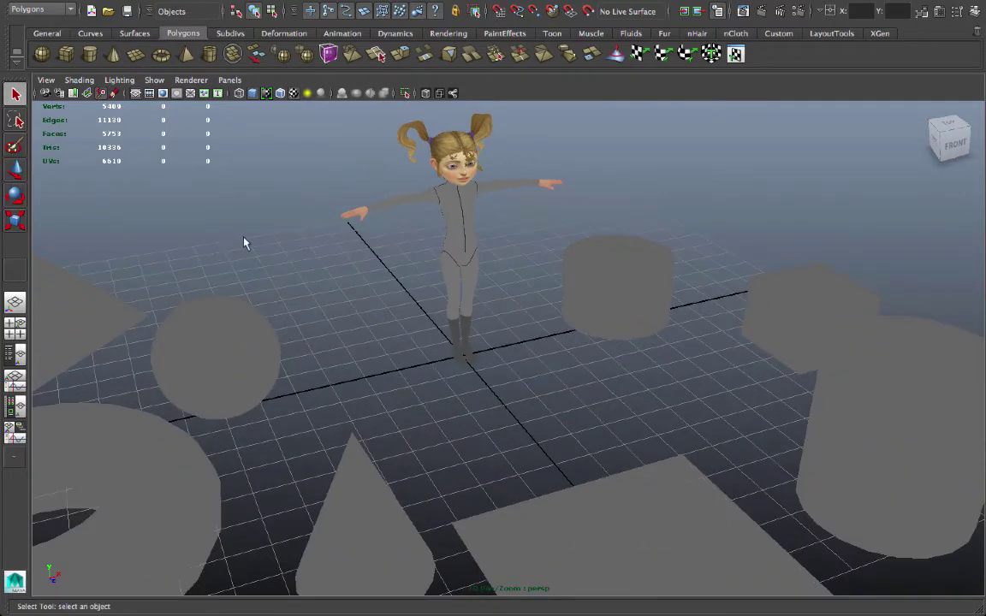
pyautogui.moveTo(178, 4)
pyautogui.click(238, 8)
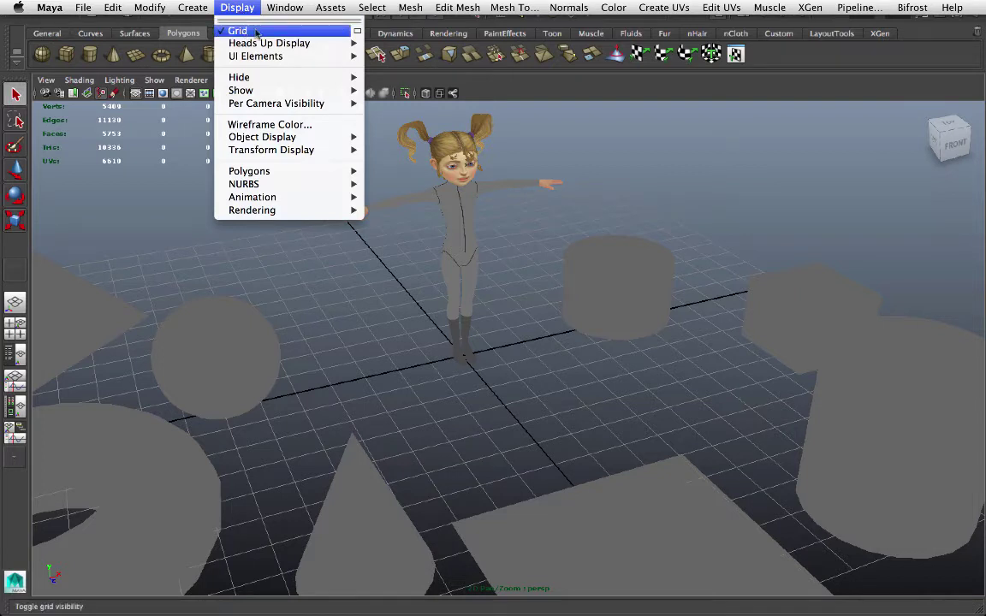
pyautogui.click(290, 33)
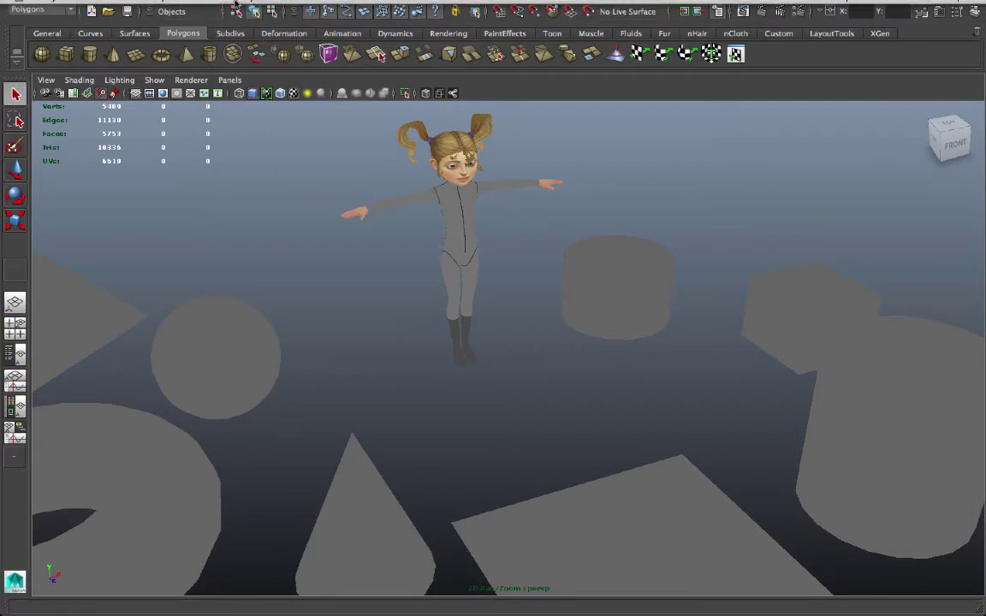
pyautogui.click(234, 5)
pyautogui.click(245, 32)
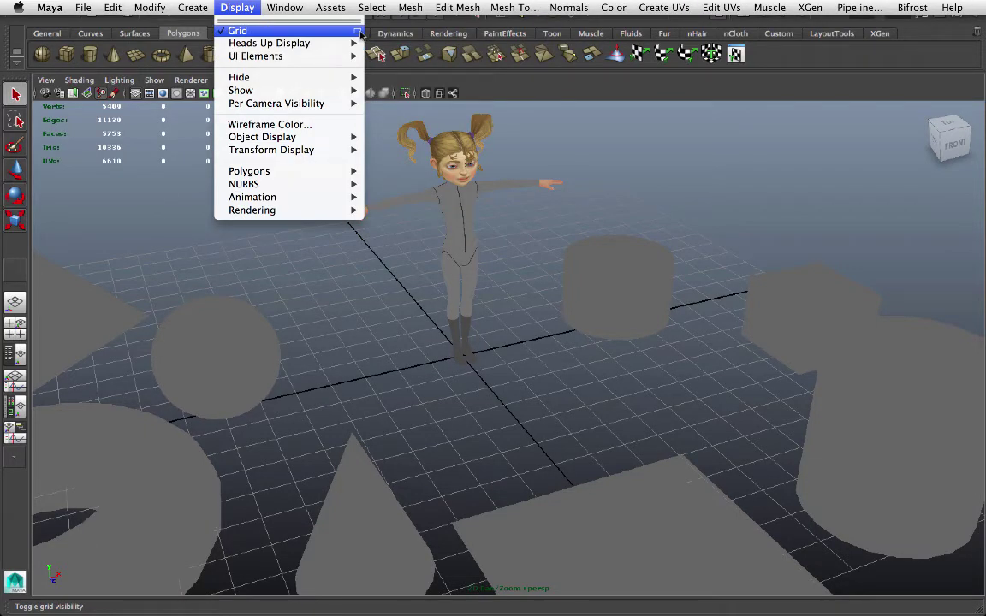
# Step: Open Grid options beside the character, check Playblast options, then reopen the Grid options
pyautogui.click(358, 31)
pyautogui.moveTo(684, 262); pyautogui.dragTo(815, 130)
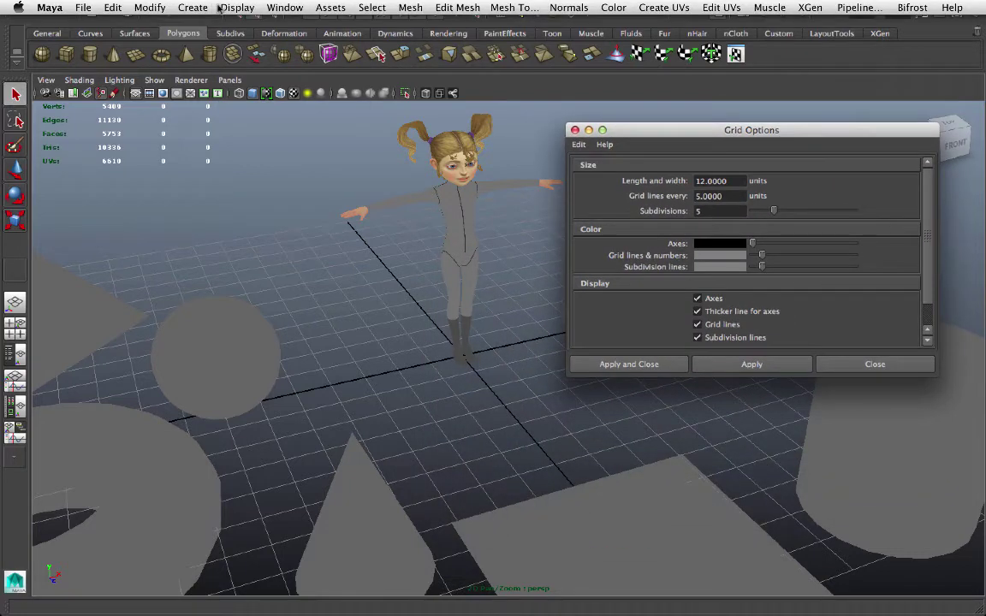
pyautogui.click(237, 7)
pyautogui.moveTo(284, 8)
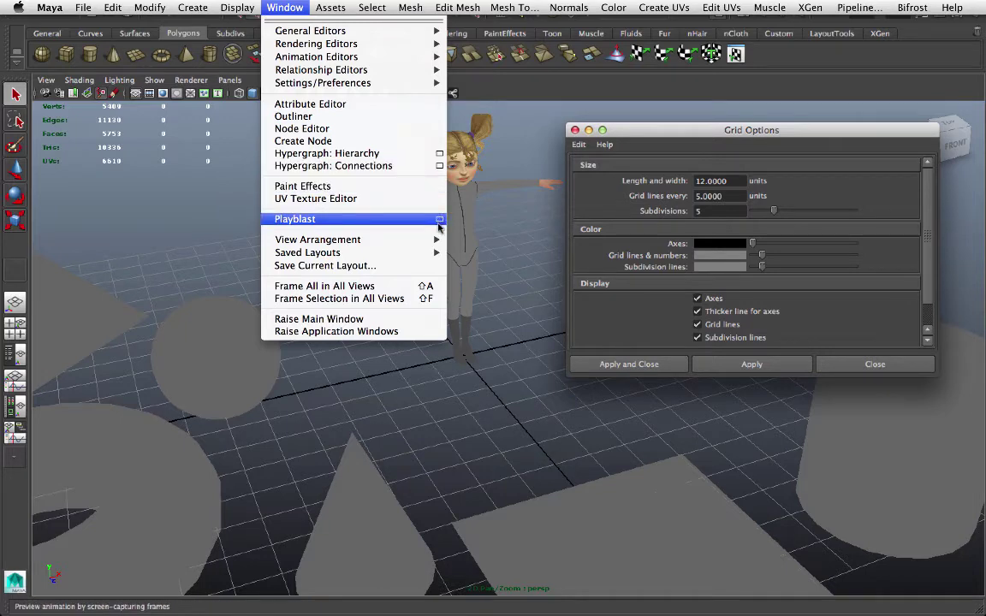
pyautogui.click(440, 220)
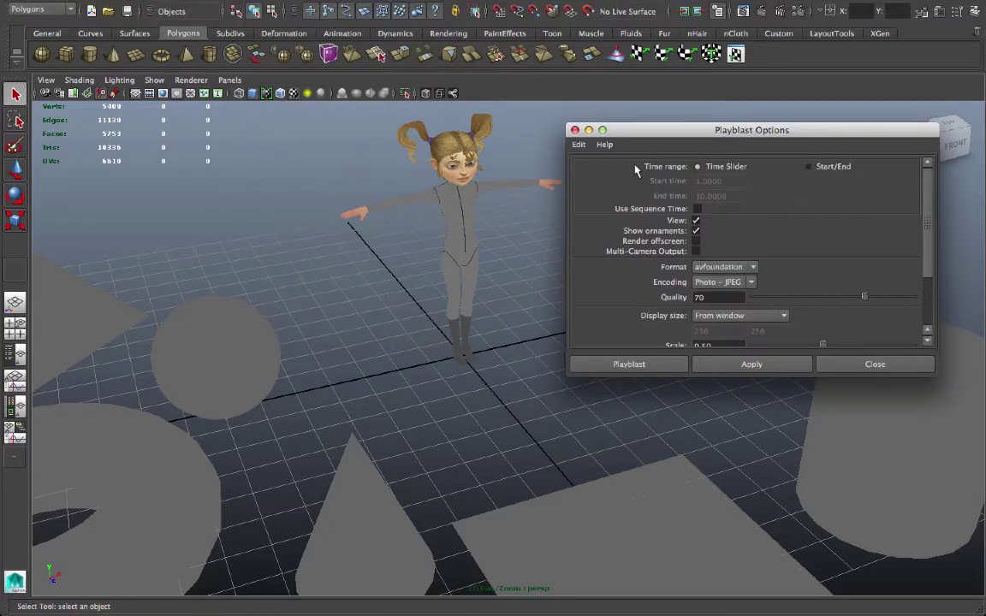
pyautogui.click(237, 6)
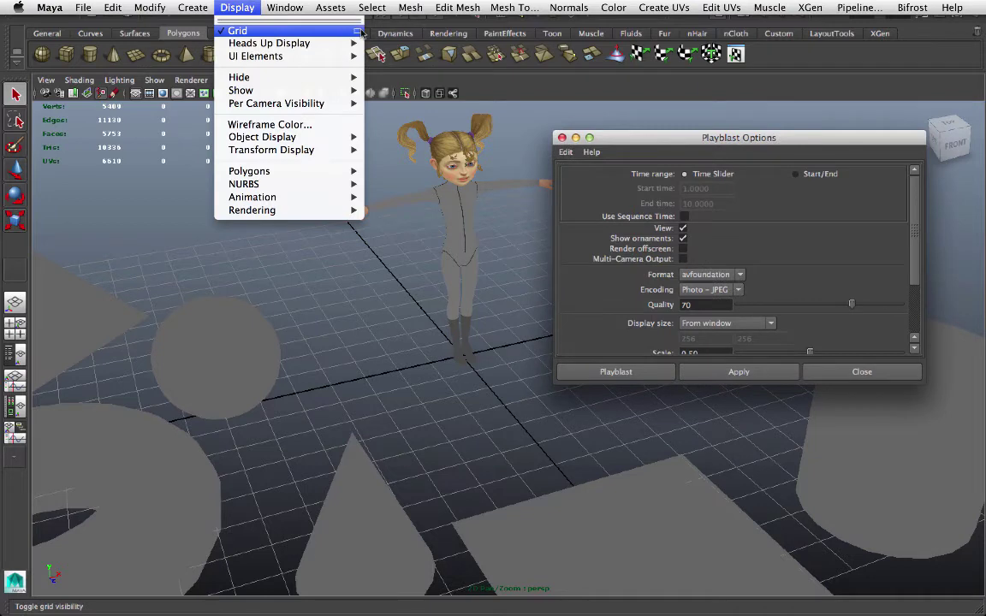
pyautogui.click(358, 31)
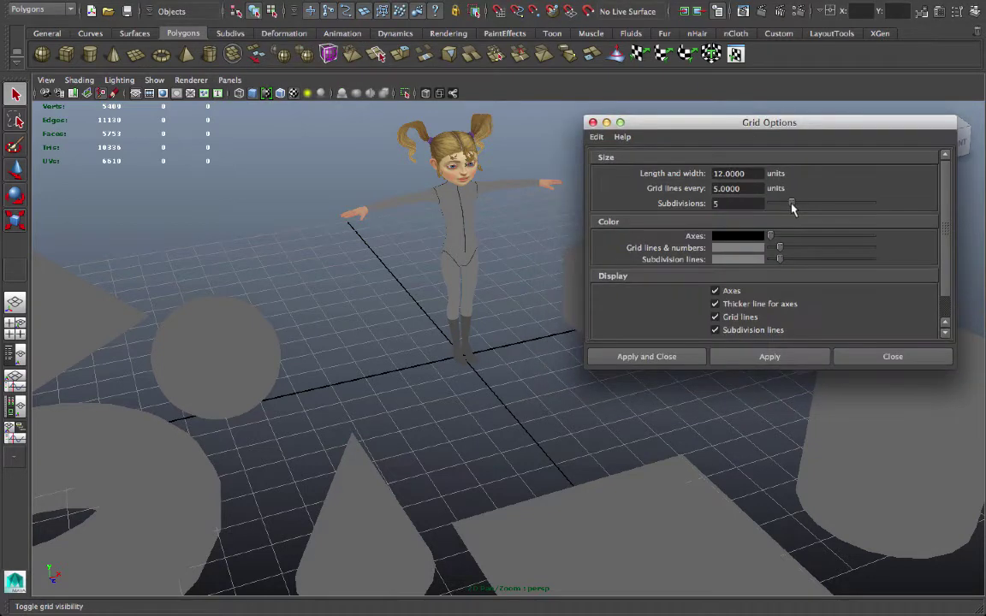
# Step: Raise grid subdivisions to 15 and apply, then set them back to 5 and apply
pyautogui.moveTo(797, 205); pyautogui.dragTo(823, 204)
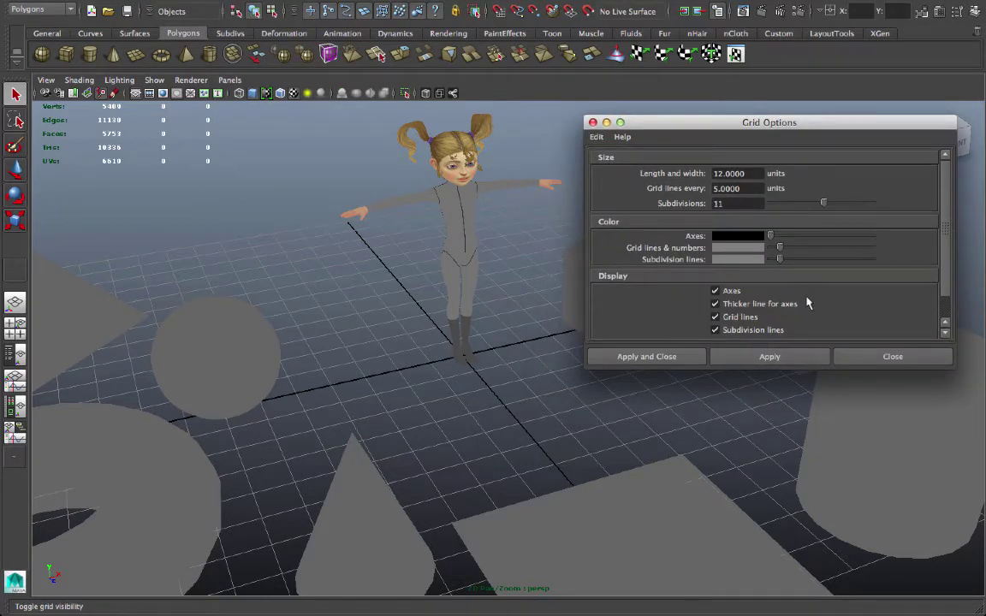
pyautogui.click(784, 359)
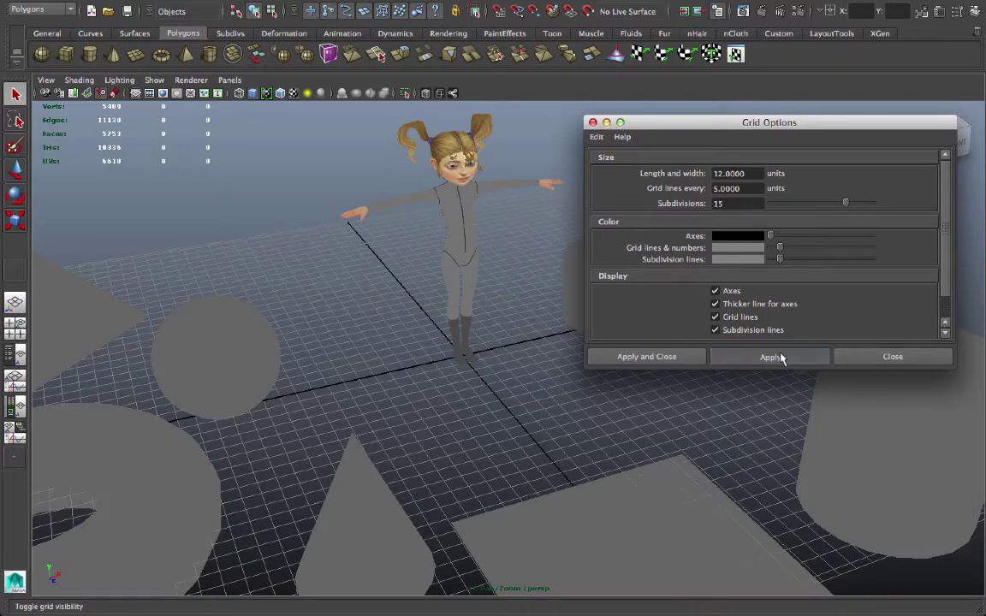
pyautogui.click(770, 356)
pyautogui.moveTo(846, 203)
pyautogui.mouseDown()
pyautogui.moveTo(873, 204)
pyautogui.moveTo(791, 204)
pyautogui.mouseUp()
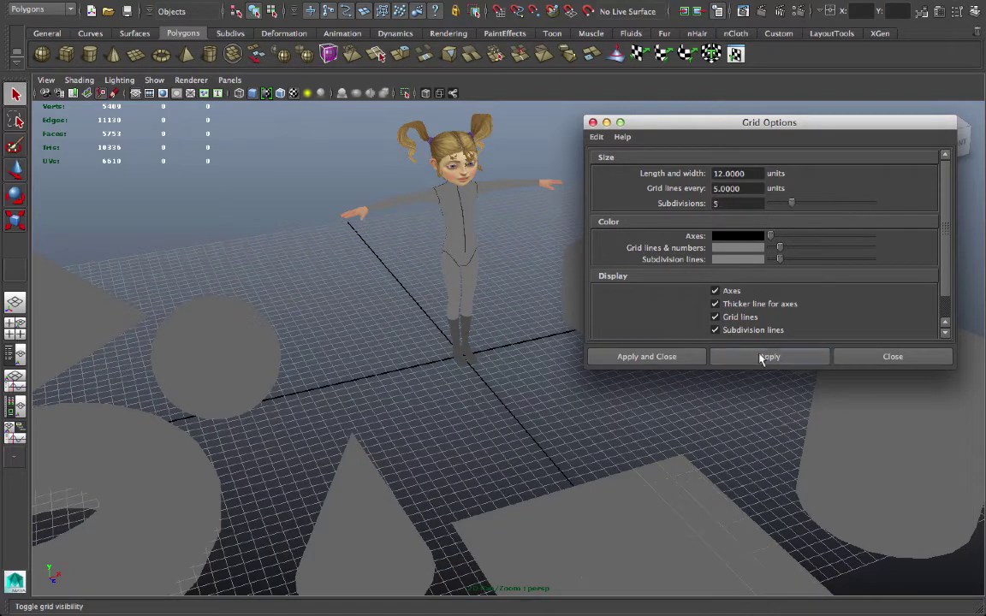
pyautogui.click(760, 357)
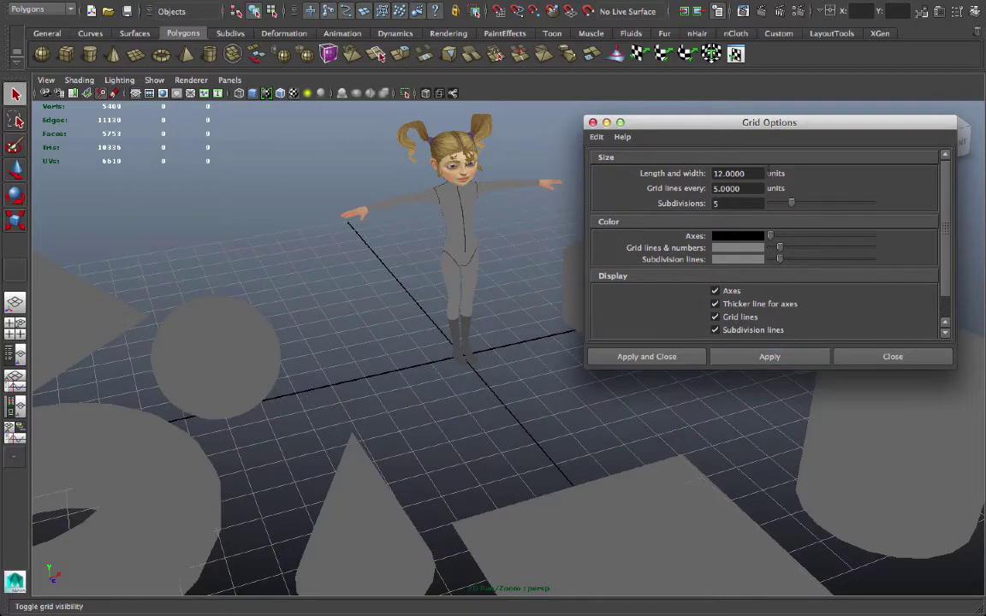
# Step: Set the grid length and width to 100 units and apply it
pyautogui.doubleClick(727, 173)
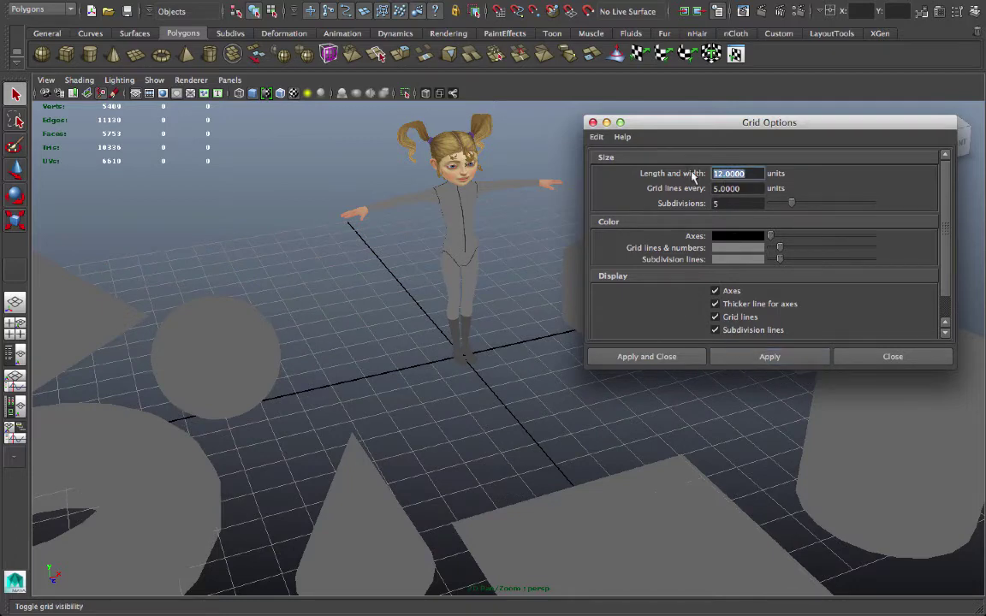
pyautogui.moveTo(453, 249)
pyautogui.keyDown('alt'); pyautogui.mouseDown()
pyautogui.moveTo(429, 236)
pyautogui.moveTo(482, 248)
pyautogui.mouseUp(); pyautogui.keyUp('alt')
pyautogui.click(751, 172)
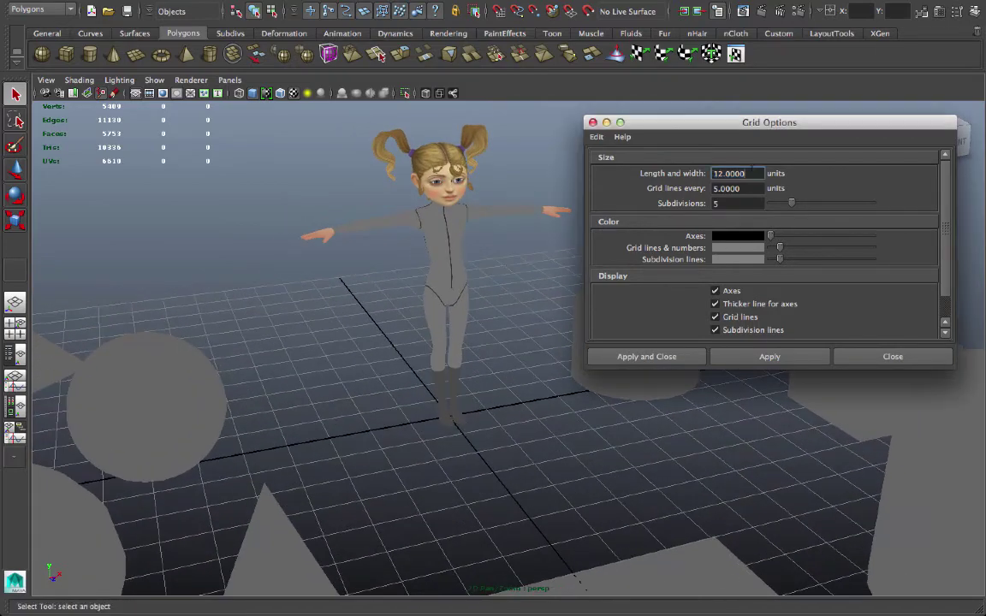
pyautogui.moveTo(428, 283)
pyautogui.keyDown('alt'); pyautogui.mouseDown()
pyautogui.moveTo(352, 279)
pyautogui.moveTo(346, 249)
pyautogui.mouseUp(); pyautogui.keyUp('alt')
pyautogui.scroll(-3, 346, 249)
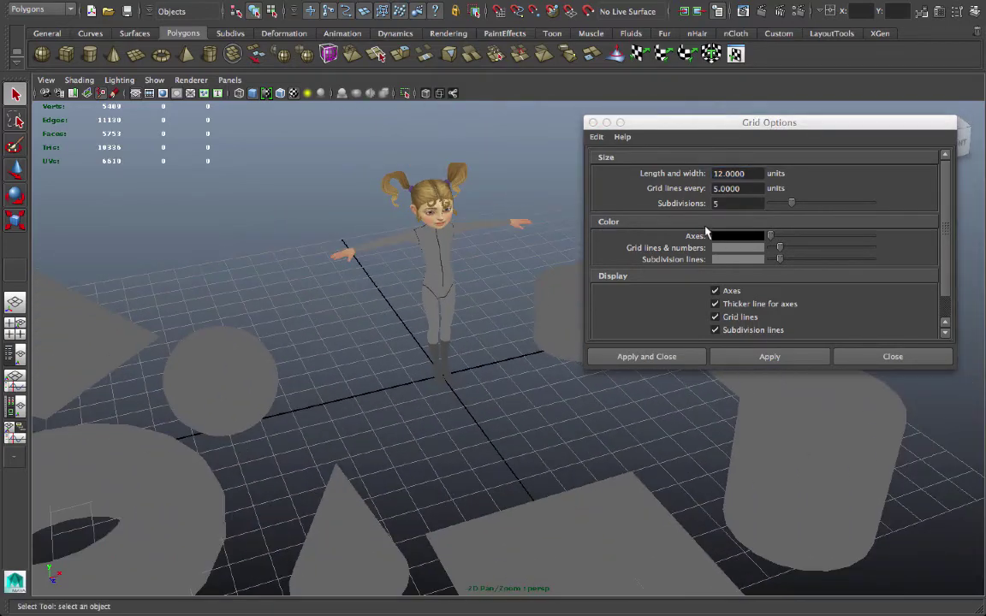
pyautogui.click(736, 172)
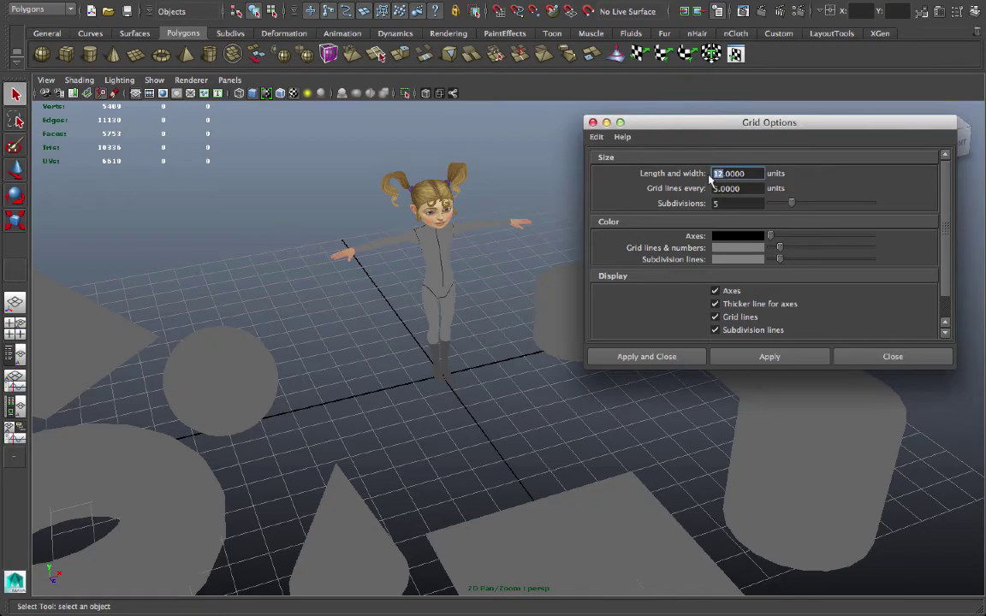
pyautogui.write('100.0000')
pyautogui.click(785, 356)
pyautogui.scroll(-5, 374, 326)
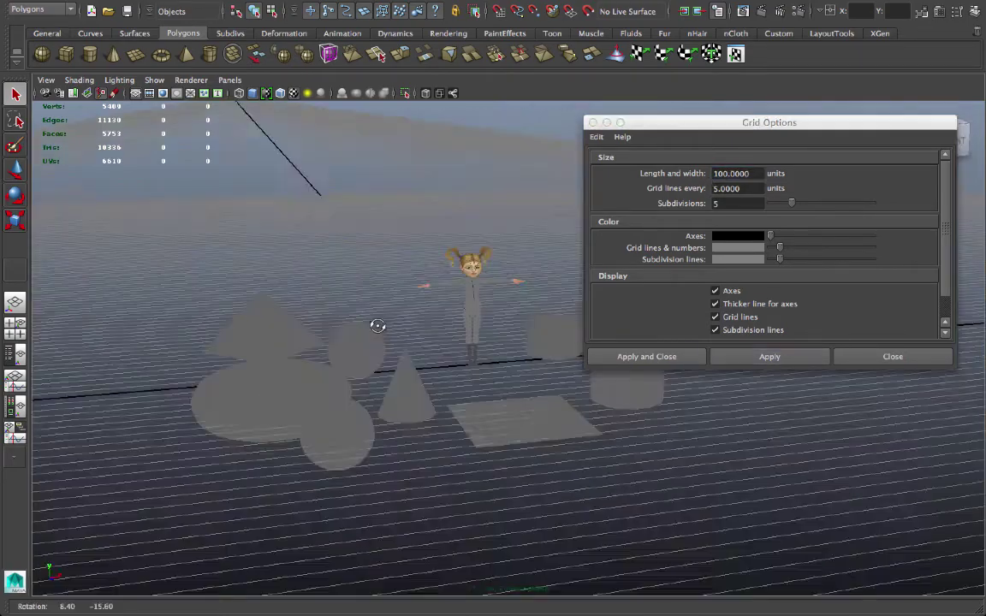
pyautogui.scroll(3, 337, 330)
pyautogui.scroll(-3, 337, 330)
pyautogui.keyDown('alt'); pyautogui.moveTo(342, 325); pyautogui.dragTo(341, 389); pyautogui.keyUp('alt')
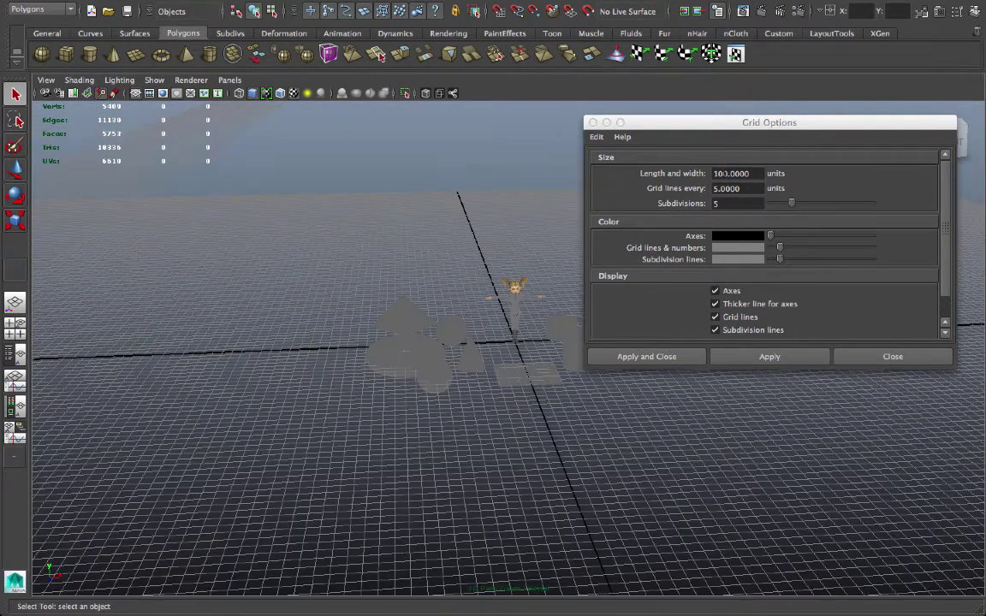
# Step: Change the grid length and width to 20 with grid lines every 2 units
pyautogui.click(697, 175)
pyautogui.write('20')
pyautogui.press('Return')
pyautogui.scroll(5, 531, 508)
pyautogui.moveTo(531, 508)
pyautogui.keyDown('alt'); pyautogui.mouseDown()
pyautogui.moveTo(493, 471)
pyautogui.moveTo(474, 482)
pyautogui.moveTo(539, 396)
pyautogui.moveTo(427, 376)
pyautogui.moveTo(567, 385)
pyautogui.moveTo(528, 379)
pyautogui.moveTo(539, 376)
pyautogui.mouseUp(); pyautogui.keyUp('alt')
pyautogui.press('Tab')
pyautogui.write('2')
pyautogui.press('Return')
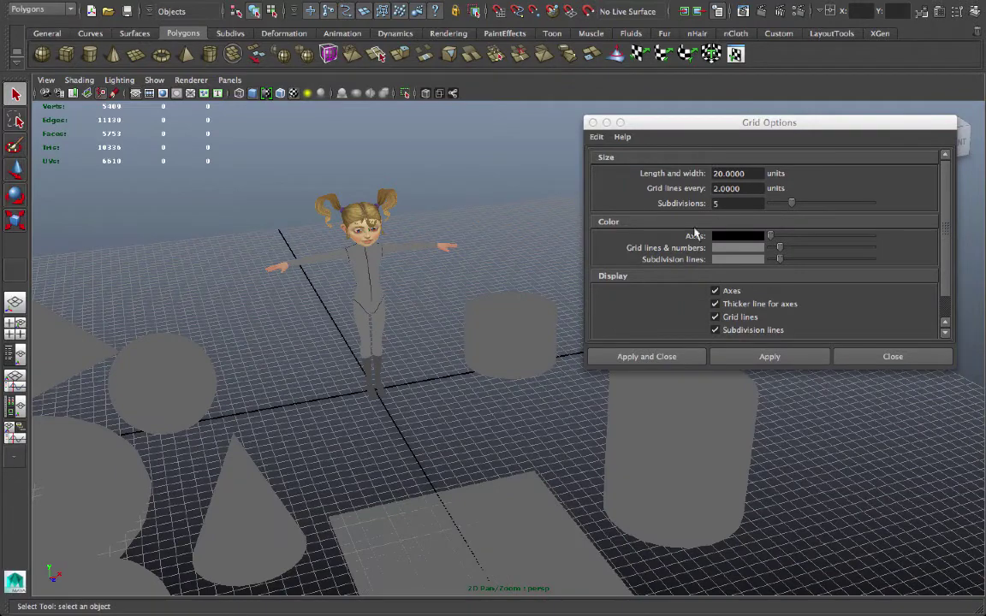
# Step: Apply grid lines every 10 units and inspect the result around the character
pyautogui.click(715, 188)
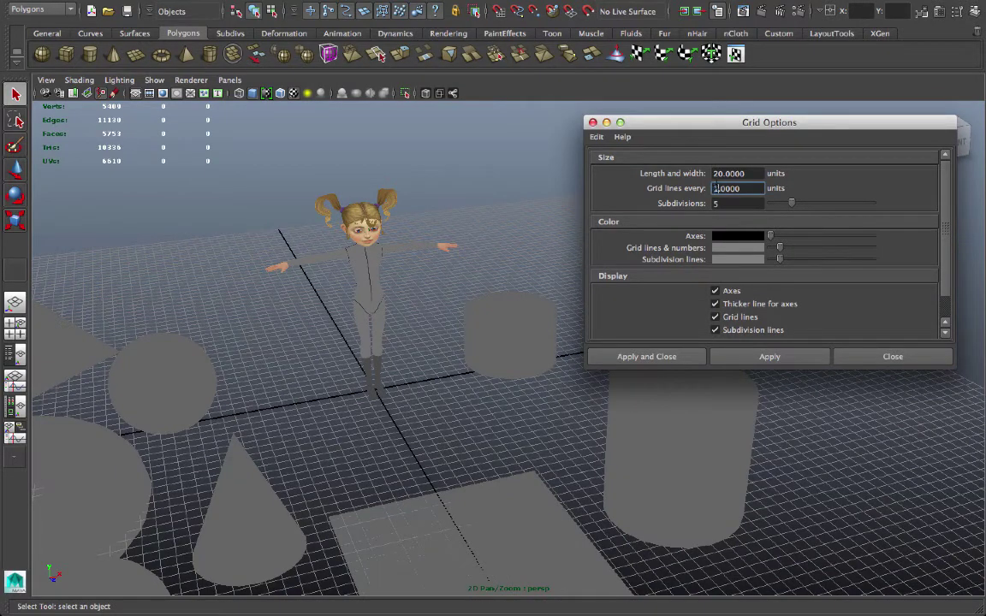
pyautogui.click(770, 356)
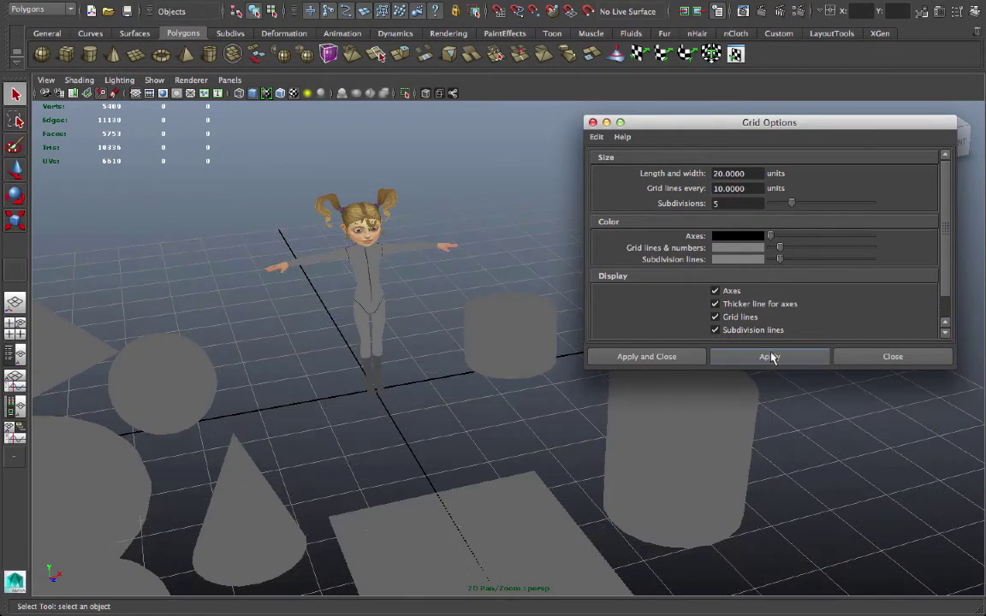
pyautogui.moveTo(736, 394)
pyautogui.keyDown('alt'); pyautogui.mouseDown()
pyautogui.moveTo(486, 489)
pyautogui.moveTo(389, 447)
pyautogui.moveTo(590, 466)
pyautogui.moveTo(571, 469)
pyautogui.mouseUp(); pyautogui.keyUp('alt')
pyautogui.moveTo(547, 471)
pyautogui.keyDown('alt'); pyautogui.mouseDown(button='right')
pyautogui.moveTo(627, 480)
pyautogui.moveTo(586, 474)
pyautogui.mouseUp(button='right'); pyautogui.keyUp('alt')
# Step: Apply grid lines every 5 units, then Apply and Close the Grid Options
pyautogui.click(728, 188)
pyautogui.write('2.0000')
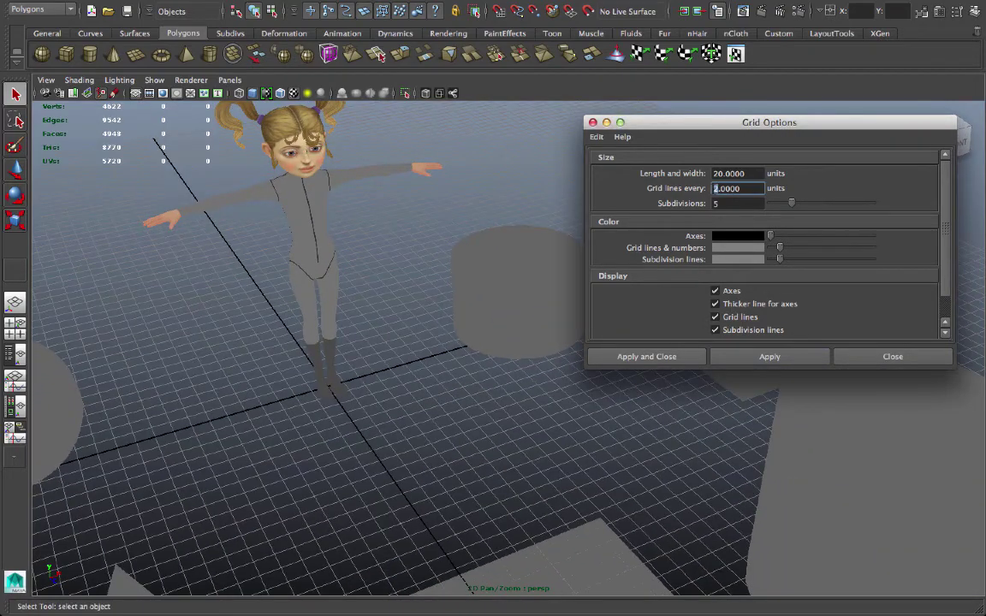
pyautogui.write('5')
pyautogui.press('Return')
pyautogui.click(775, 354)
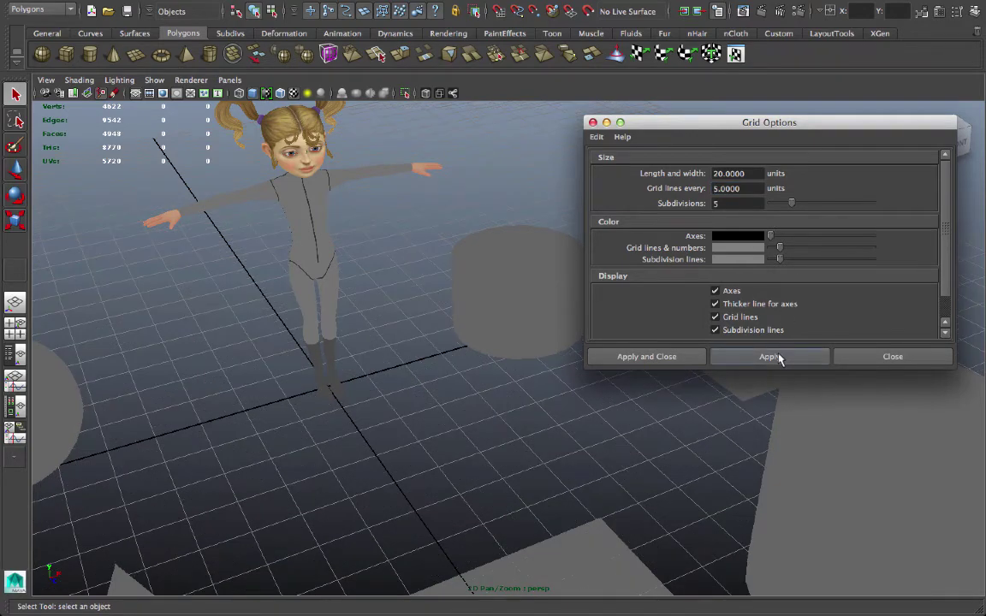
pyautogui.moveTo(451, 425)
pyautogui.keyDown('alt'); pyautogui.mouseDown()
pyautogui.moveTo(407, 407)
pyautogui.moveTo(512, 408)
pyautogui.moveTo(542, 322)
pyautogui.mouseUp(); pyautogui.keyUp('alt')
pyautogui.moveTo(524, 246)
pyautogui.keyDown('alt'); pyautogui.mouseDown()
pyautogui.moveTo(486, 295)
pyautogui.moveTo(381, 300)
pyautogui.moveTo(480, 326)
pyautogui.mouseUp(); pyautogui.keyUp('alt')
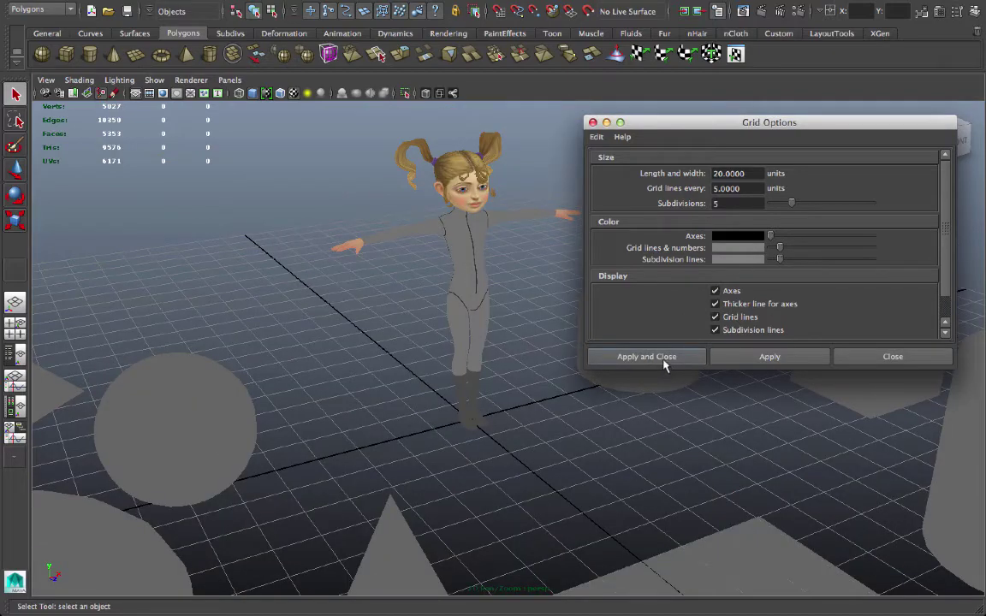
pyautogui.click(907, 361)
# Step: Cycle the viewport background with Alt+B through black and dark gradient to flat light grey
pyautogui.moveTo(439, 254)
pyautogui.keyDown('alt'); pyautogui.mouseDown()
pyautogui.moveTo(662, 267)
pyautogui.moveTo(594, 250)
pyautogui.mouseUp(); pyautogui.keyUp('alt')
pyautogui.keyDown('alt'); pyautogui.moveTo(597, 262); pyautogui.dragTo(645, 264, button='right'); pyautogui.keyUp('alt')
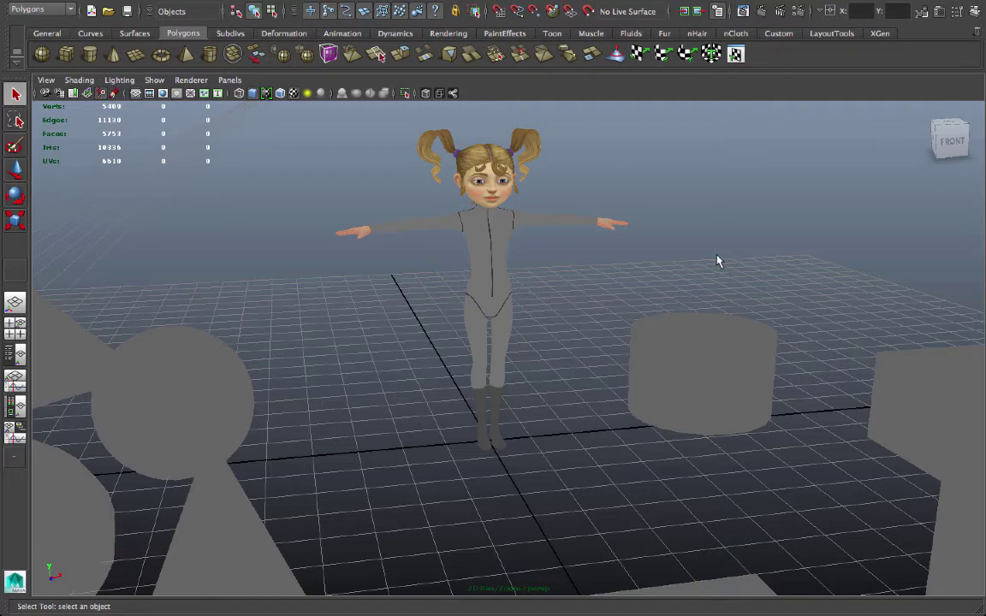
pyautogui.hotkey('alt', 'b')
pyautogui.moveTo(716, 261)
pyautogui.keyDown('alt'); pyautogui.mouseDown()
pyautogui.moveTo(673, 259)
pyautogui.moveTo(799, 257)
pyautogui.moveTo(760, 268)
pyautogui.moveTo(620, 267)
pyautogui.moveTo(799, 286)
pyautogui.moveTo(716, 299)
pyautogui.moveTo(843, 293)
pyautogui.moveTo(803, 282)
pyautogui.moveTo(753, 356)
pyautogui.mouseUp(); pyautogui.keyUp('alt')
pyautogui.hotkey('alt', 'b')
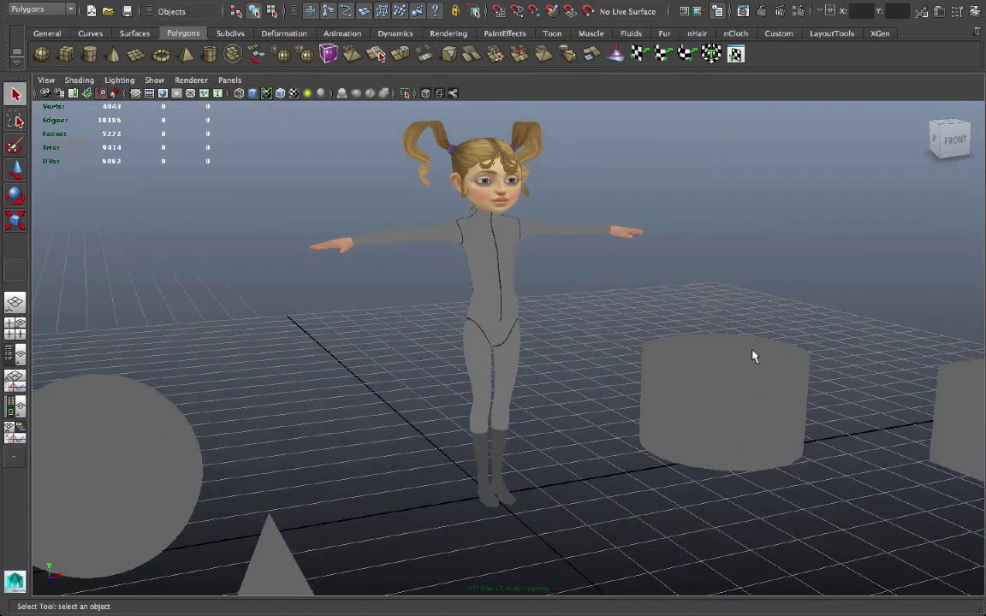
pyautogui.hotkey('alt', 'b')
pyautogui.hotkey('alt', 'b')
pyautogui.hotkey('alt', 'b')
pyautogui.hotkey('alt', 'b')
pyautogui.hotkey('alt', 'b')
pyautogui.hotkey('alt', 'b')
pyautogui.hotkey('alt', 'b')
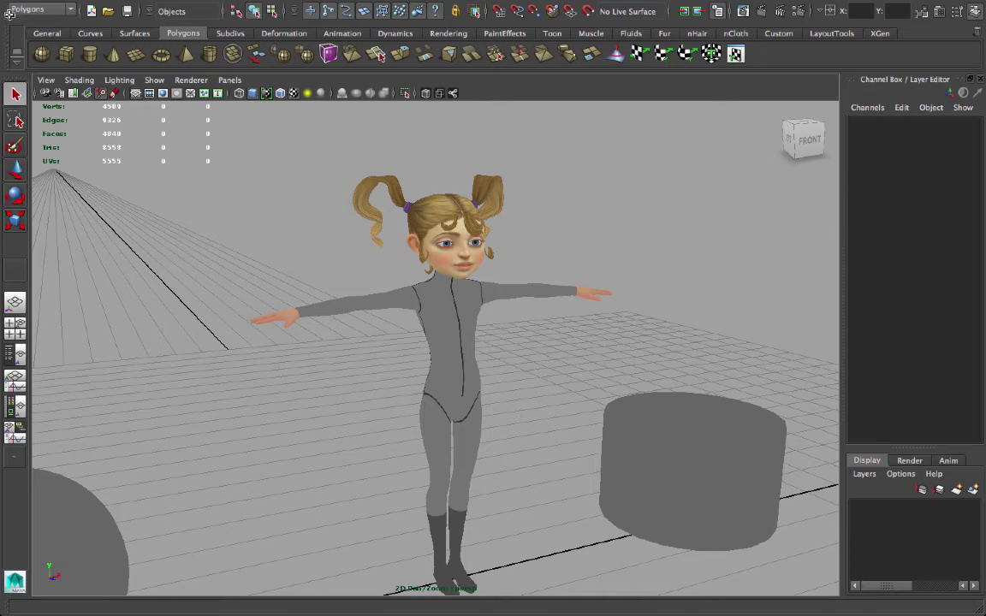
pyautogui.moveTo(7, 11)
pyautogui.mouseDown()
pyautogui.moveTo(21, 603)
pyautogui.moveTo(844, 50)
pyautogui.moveTo(976, 81)
pyautogui.mouseUp()
pyautogui.moveTo(873, 57)
pyautogui.mouseDown()
pyautogui.moveTo(846, 49)
pyautogui.moveTo(855, 47)
pyautogui.moveTo(748, 75)
pyautogui.moveTo(5, 54)
pyautogui.moveTo(32, 97)
pyautogui.mouseUp()
pyautogui.moveTo(368, 603)
pyautogui.mouseDown()
pyautogui.moveTo(330, 479)
pyautogui.moveTo(137, 77)
pyautogui.moveTo(52, 3)
pyautogui.moveTo(35, 5)
pyautogui.mouseUp()
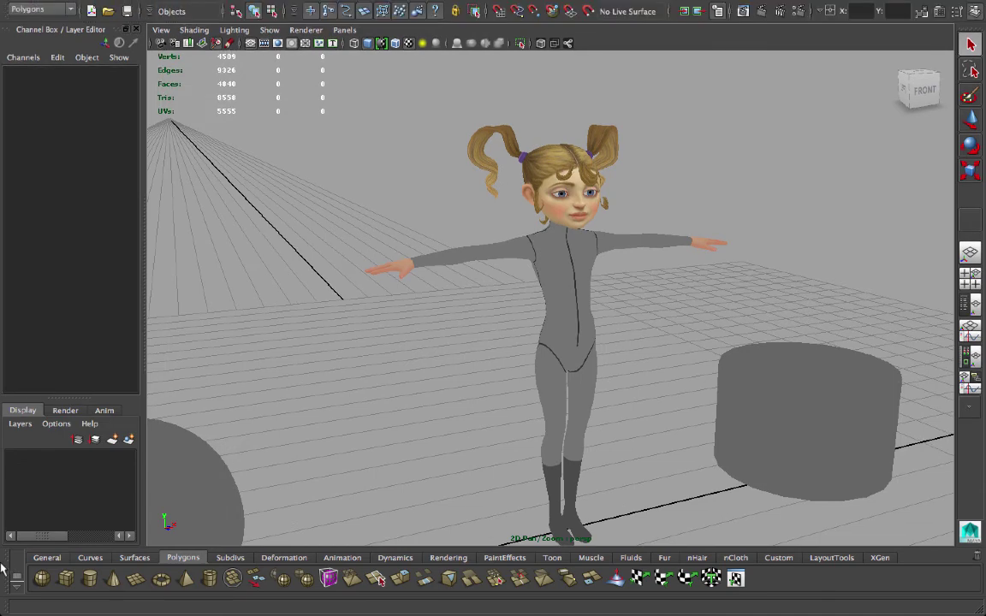
pyautogui.moveTo(7, 568)
pyautogui.mouseDown()
pyautogui.moveTo(24, 238)
pyautogui.moveTo(12, 35)
pyautogui.mouseUp()
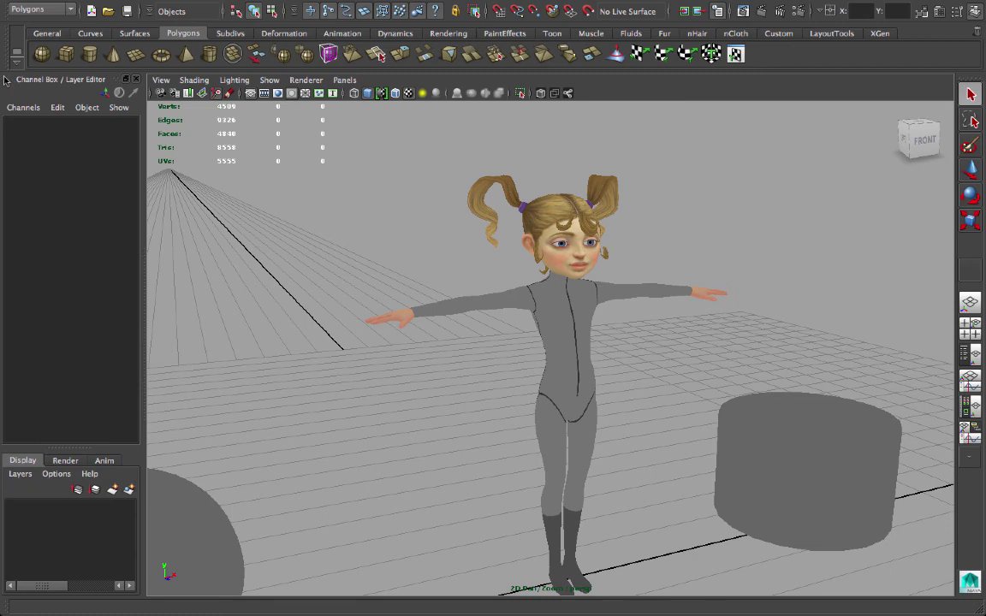
pyautogui.moveTo(4, 80); pyautogui.dragTo(742, 334)
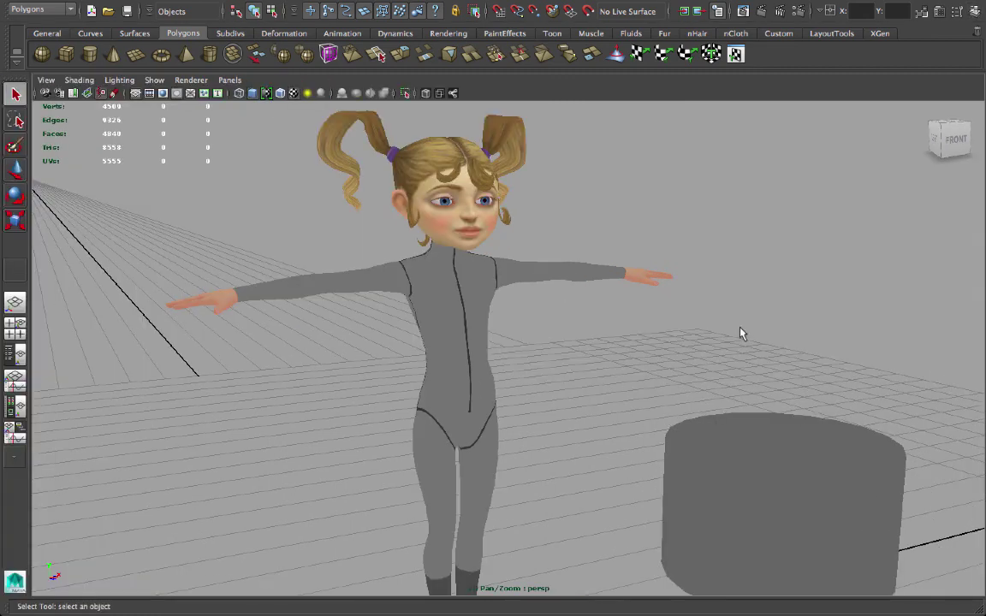